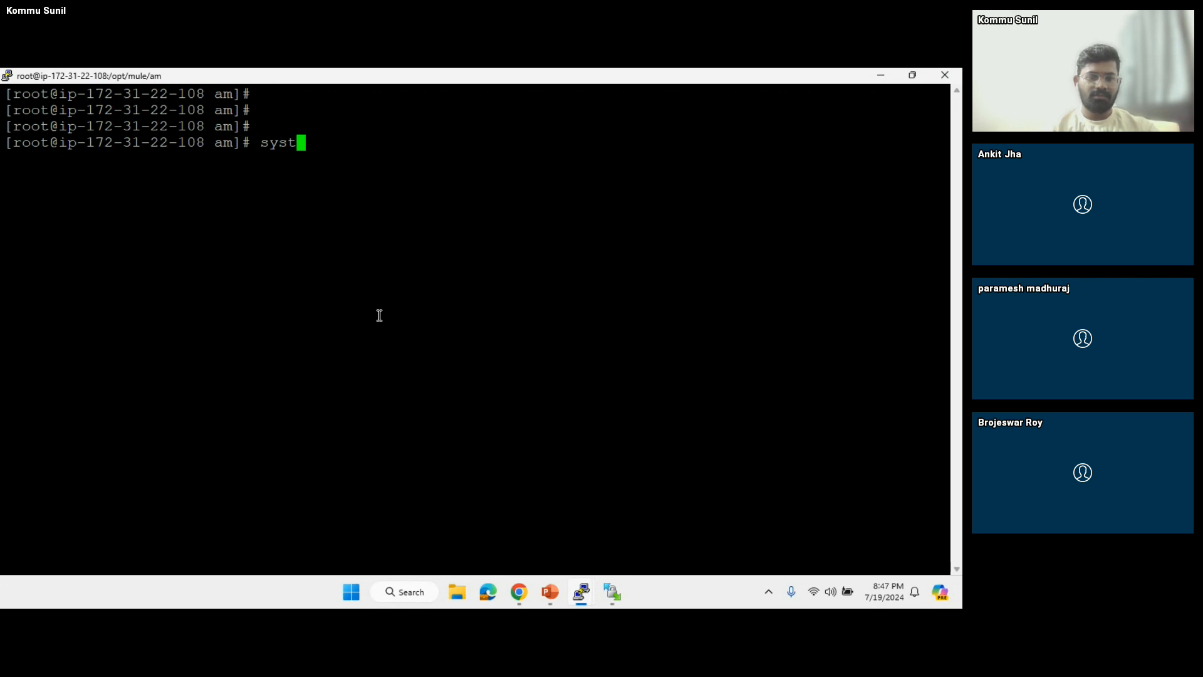
Step: Try to start the unit mule_ee.ervice with systemctl
{"action": "type", "text": "star"}
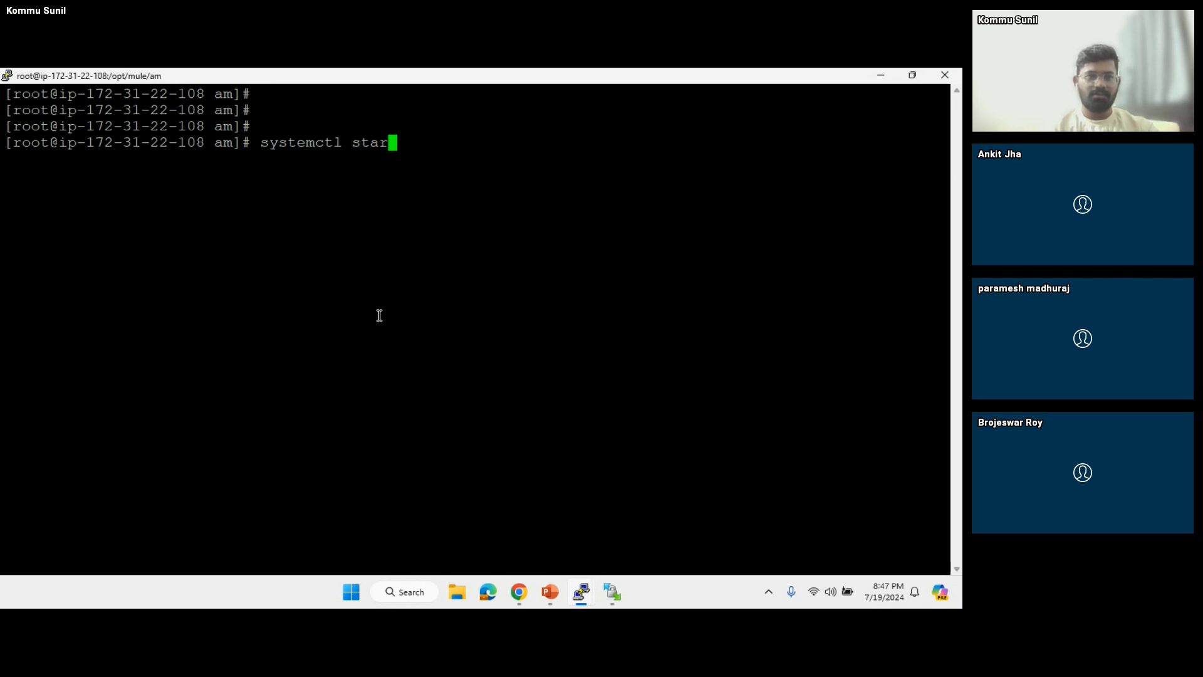
{"action": "type", "text": "t mule"}
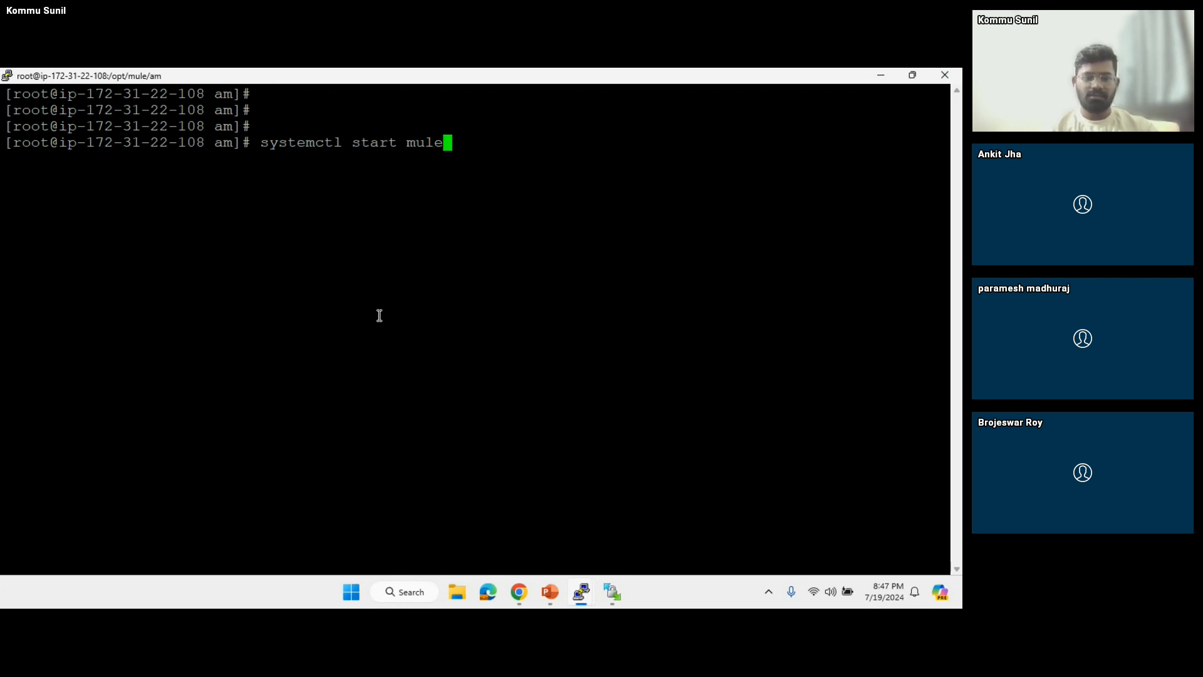
{"action": "type", "text": "_ee.ervice"}
{"action": "key", "text": "Return"}
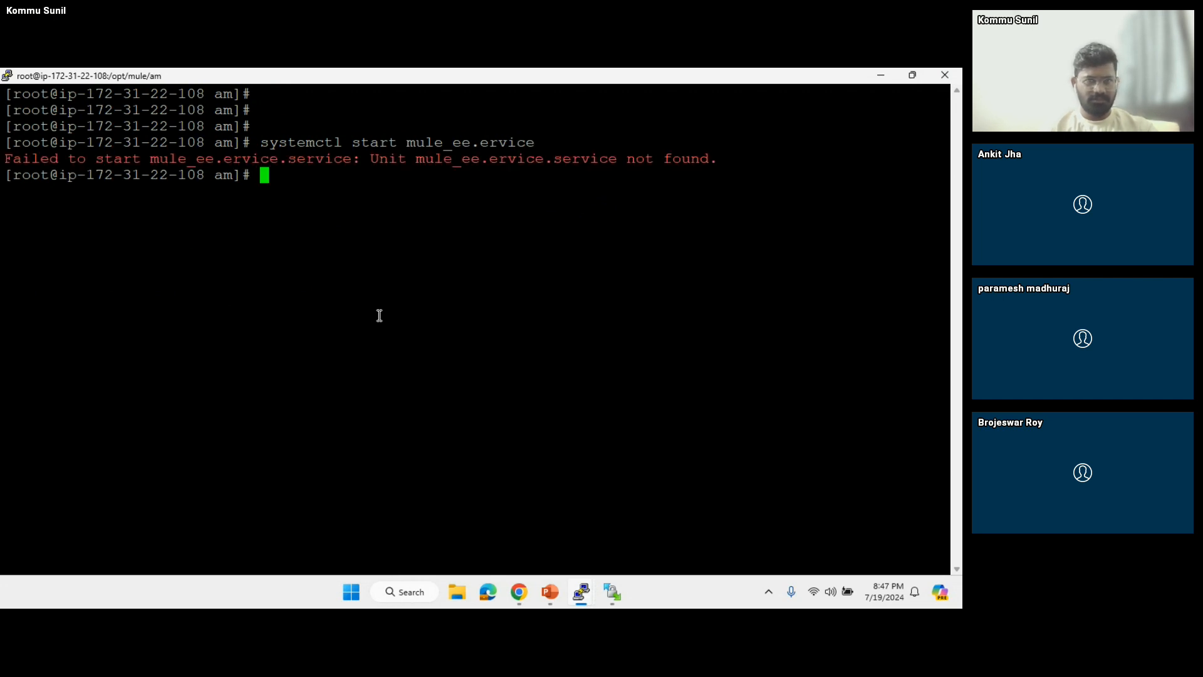
Step: Correct the unit name in the recalled command to mule_ee.service, start the service, and clear the terminal
{"action": "key", "text": "Up"}
{"action": "key", "text": "Left"}
{"action": "key", "text": "Left"}
{"action": "key", "text": "Left"}
{"action": "key", "text": "Left"}
{"action": "key", "text": "Left"}
{"action": "key", "text": "Left"}
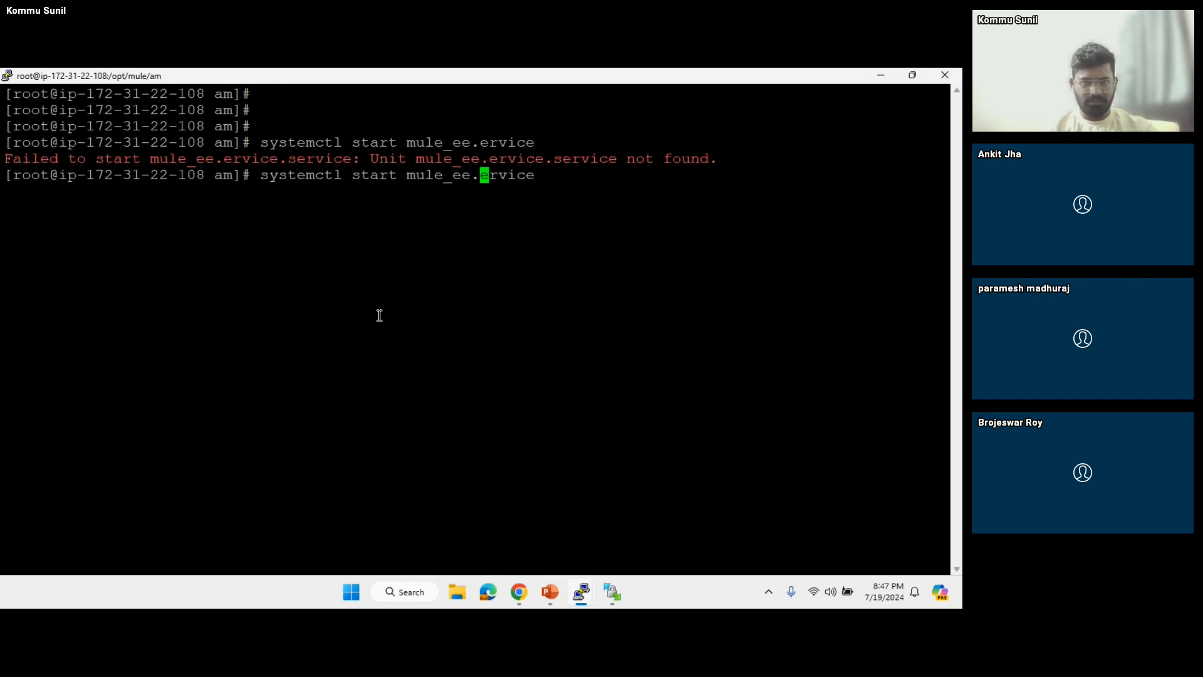
{"action": "type", "text": "s"}
{"action": "key", "text": "Return"}
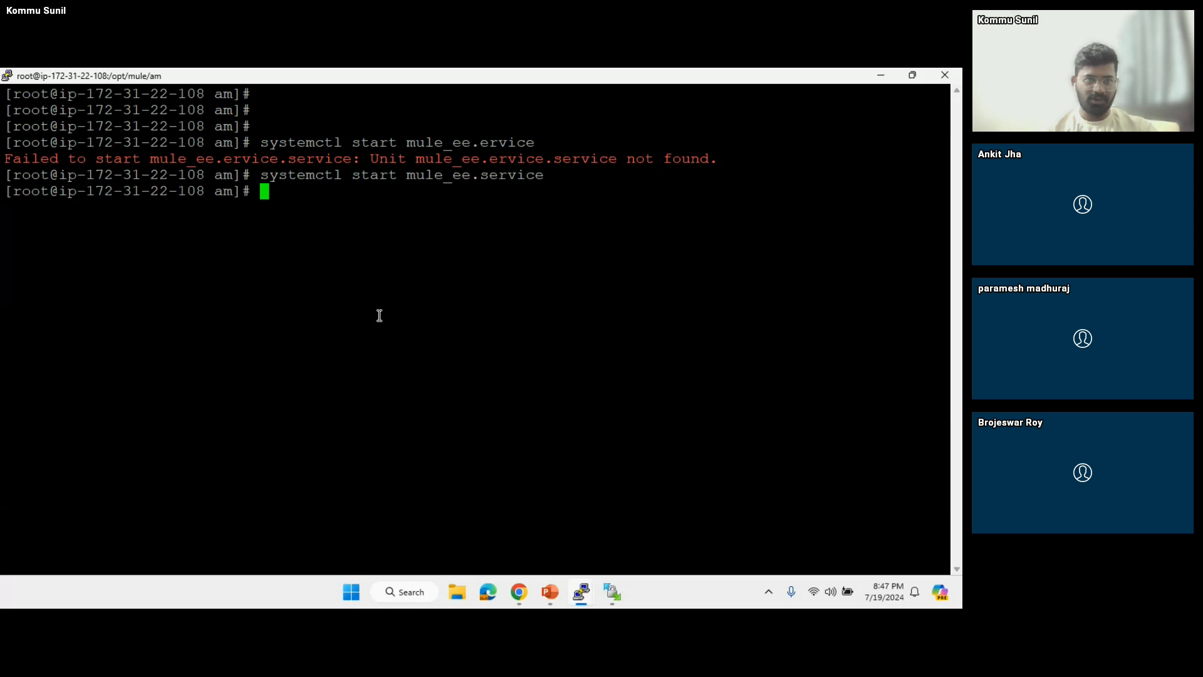
{"action": "type", "text": "clear"}
{"action": "key", "text": "Return"}
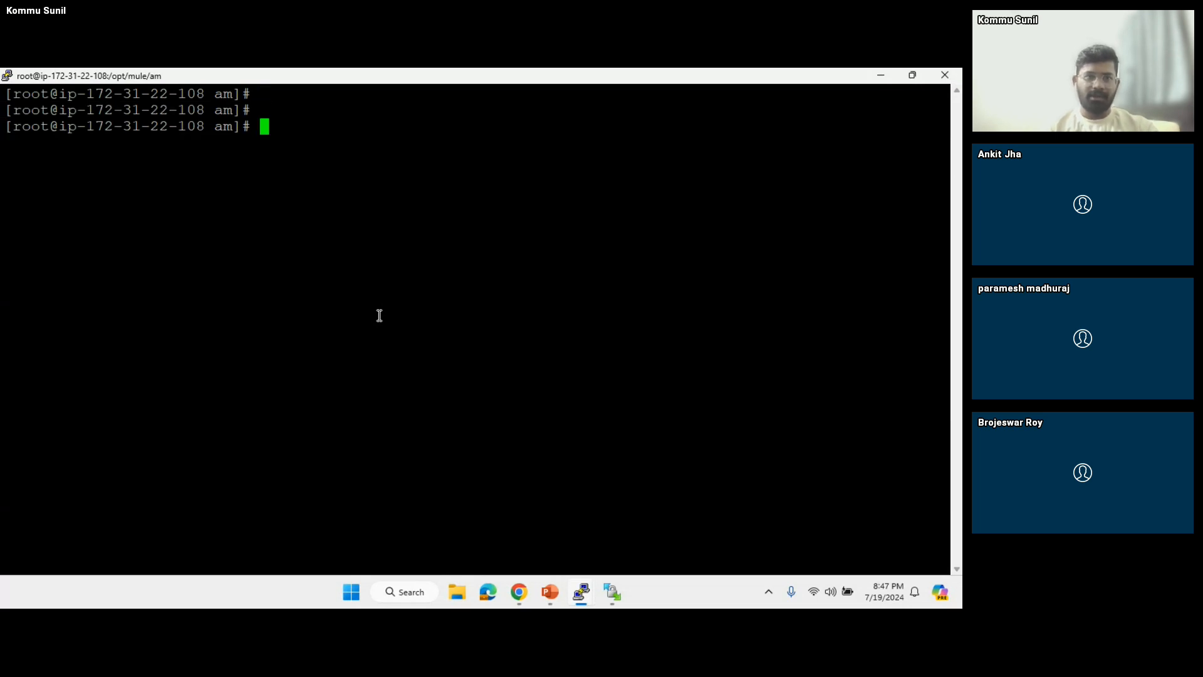
Step: Check the status of mule_ee.service by changing the recalled systemctl start command to status, and exit the output
{"action": "key", "text": "Up"}
{"action": "key", "text": "Up"}
{"action": "key", "text": "Left"}
{"action": "key", "text": "Left"}
{"action": "key", "text": "Left"}
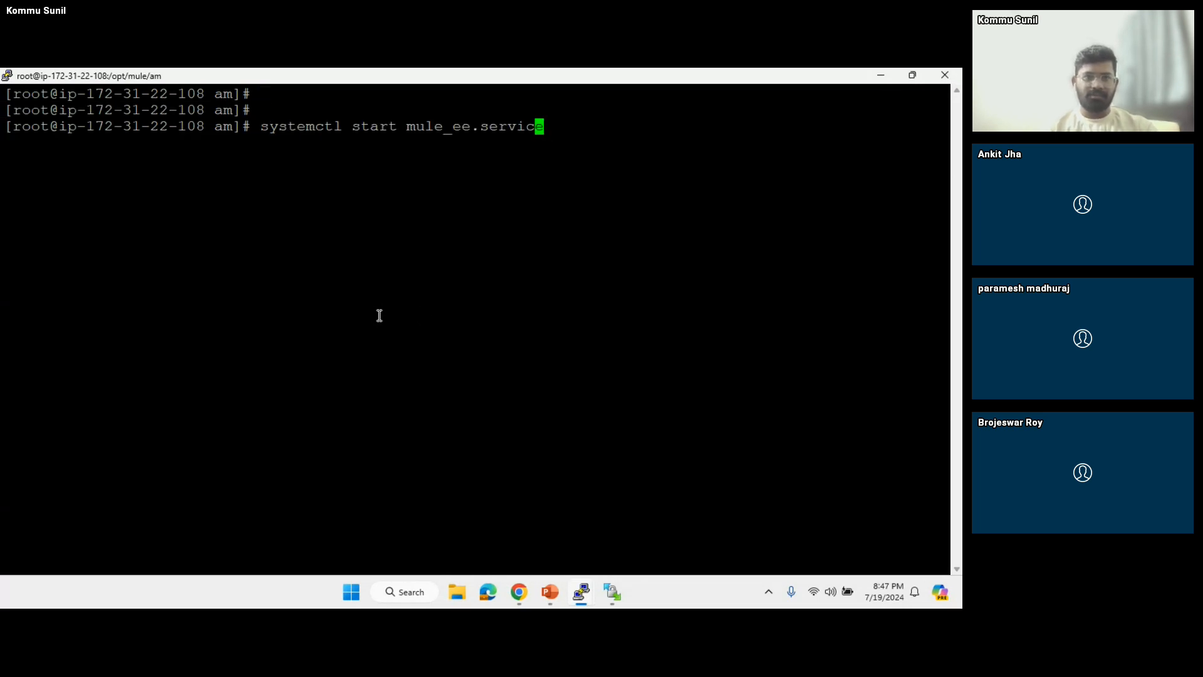
{"action": "key", "text": "Left"}
{"action": "key", "text": "Left"}
{"action": "key", "text": "Left"}
{"action": "key", "text": "Left"}
{"action": "key", "text": "Left"}
{"action": "key", "text": "Left"}
{"action": "key", "text": "Left"}
{"action": "key", "text": "Left"}
{"action": "key", "text": "Left"}
{"action": "key", "text": "Left"}
{"action": "key", "text": "Left"}
{"action": "key", "text": "Left"}
{"action": "key", "text": "Left"}
{"action": "key", "text": "Left"}
{"action": "key", "text": "Right"}
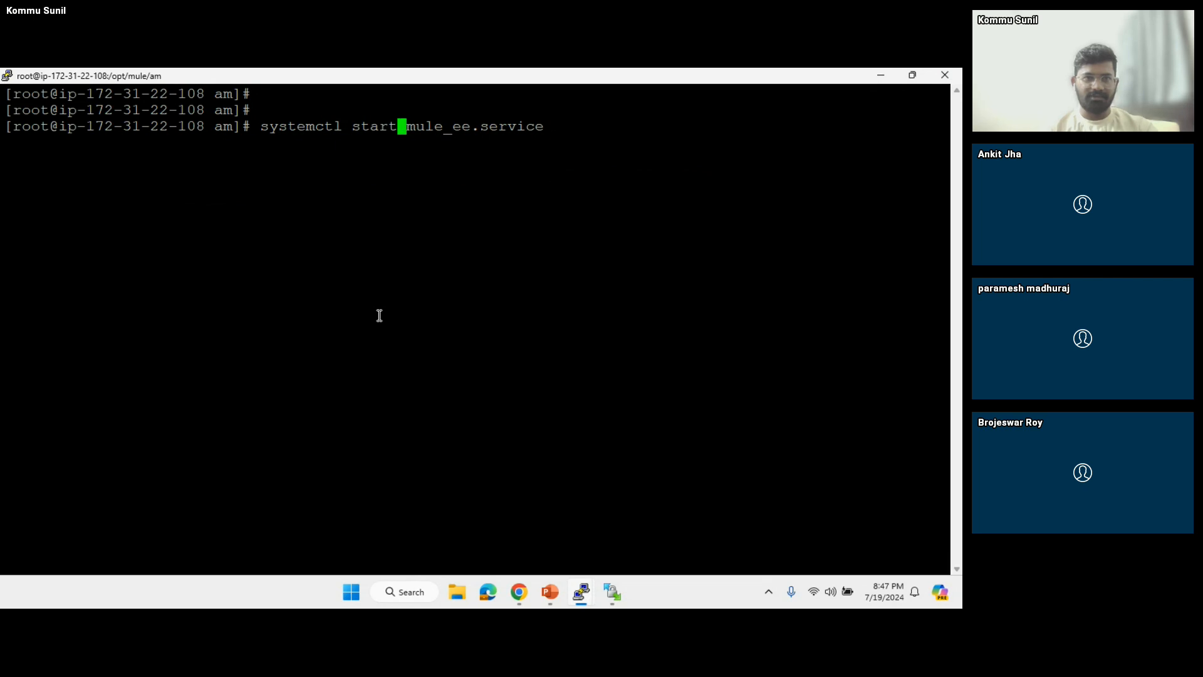
{"action": "key", "text": "BackSpace"}
{"action": "key", "text": "BackSpace"}
{"action": "key", "text": "BackSpace"}
{"action": "type", "text": "atus"}
{"action": "key", "text": "Return"}
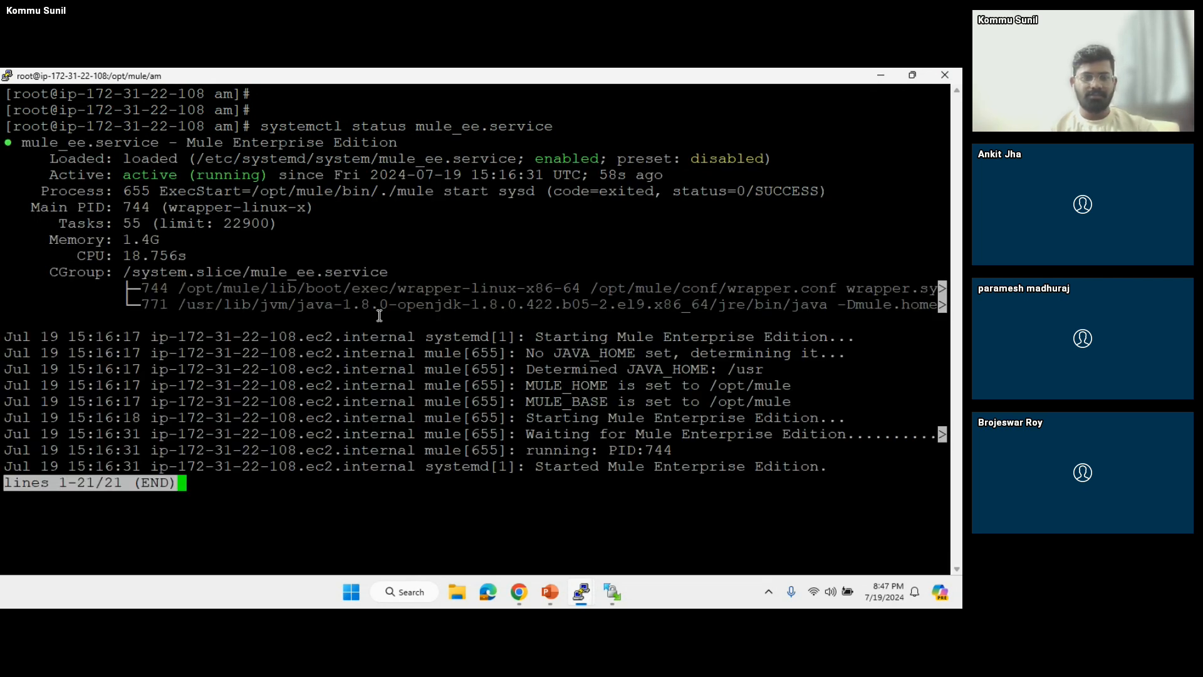
{"action": "key", "text": "q"}
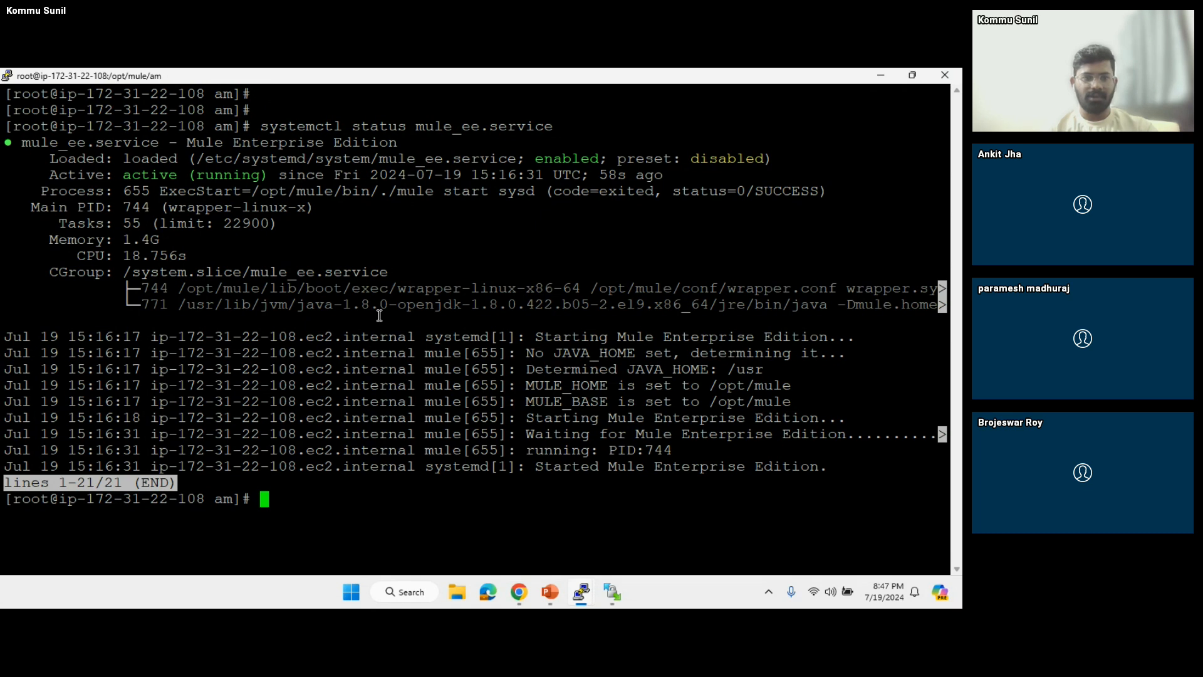
{"action": "type", "text": "cd"}
{"action": "key", "text": "BackSpace"}
{"action": "key", "text": "BackSpace"}
{"action": "key", "text": "BackSpace"}
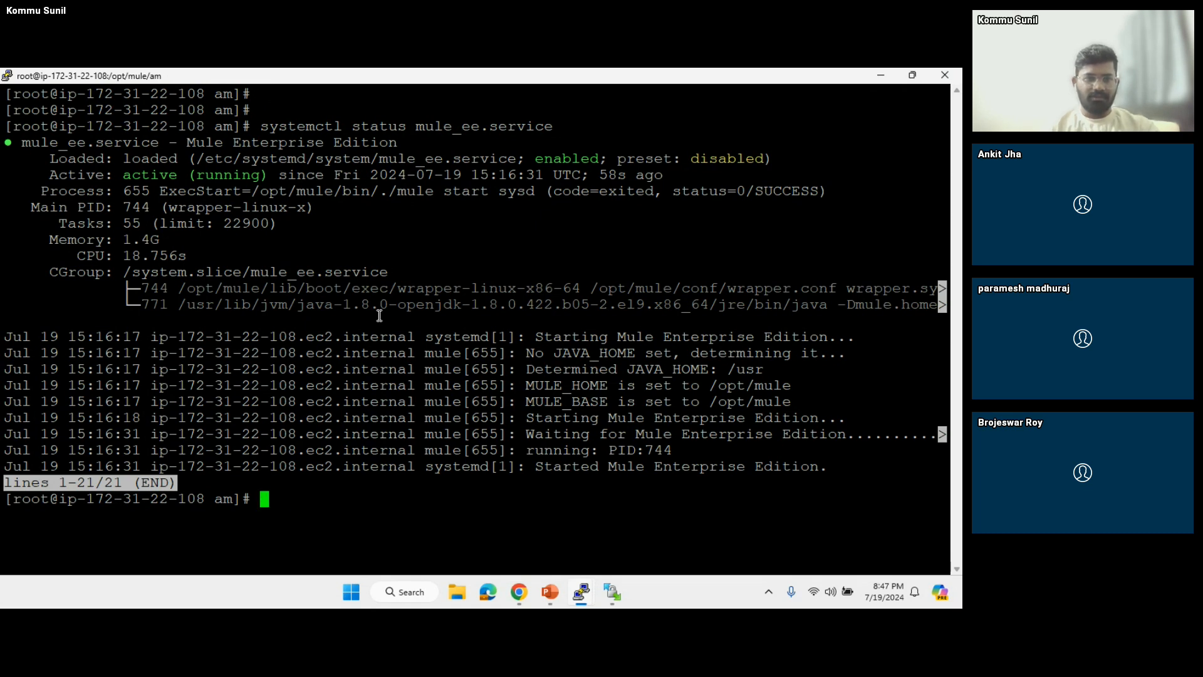
Step: Follow the last 200 lines of ../logs/mule_ee.log, review the startup and domain deployment entries, and stop the log output
{"action": "type", "text": "t"}
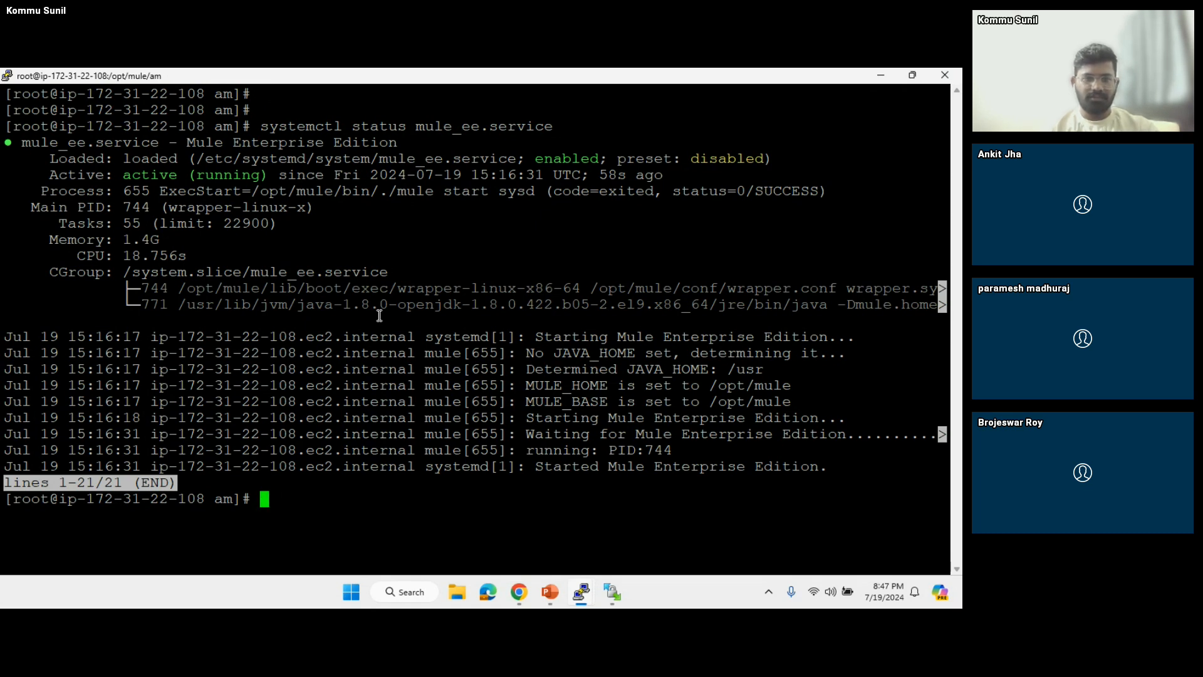
{"action": "type", "text": "ail -200"}
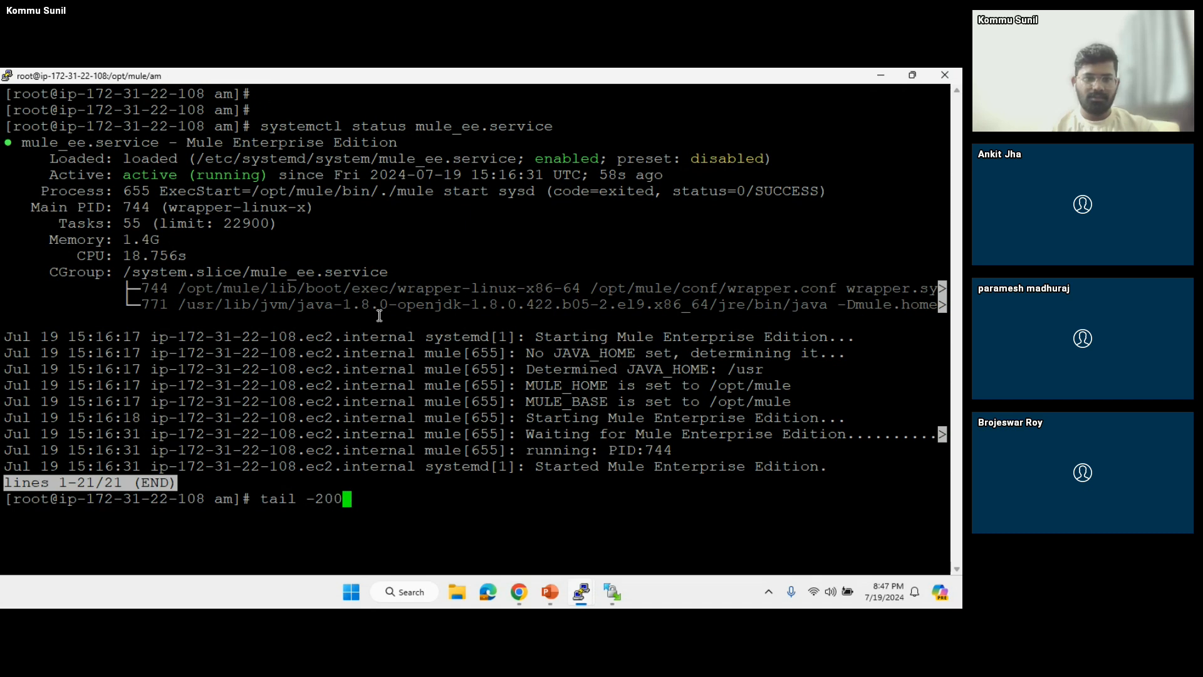
{"action": "type", "text": "f ../"}
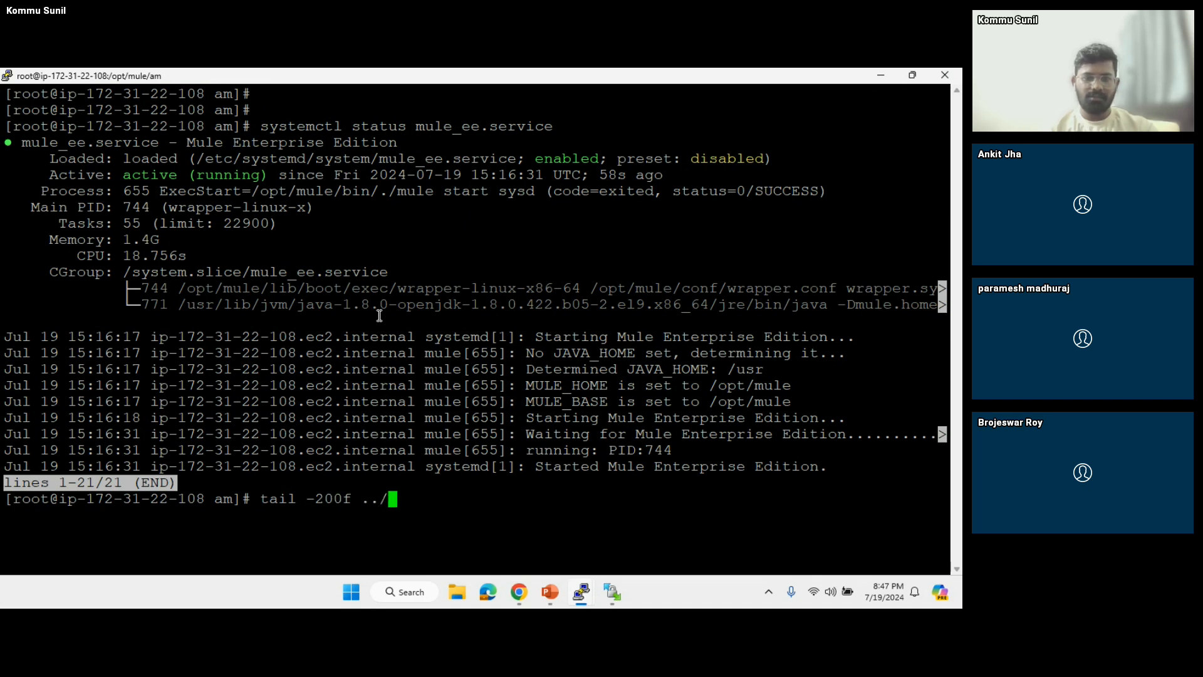
{"action": "type", "text": "logs/"}
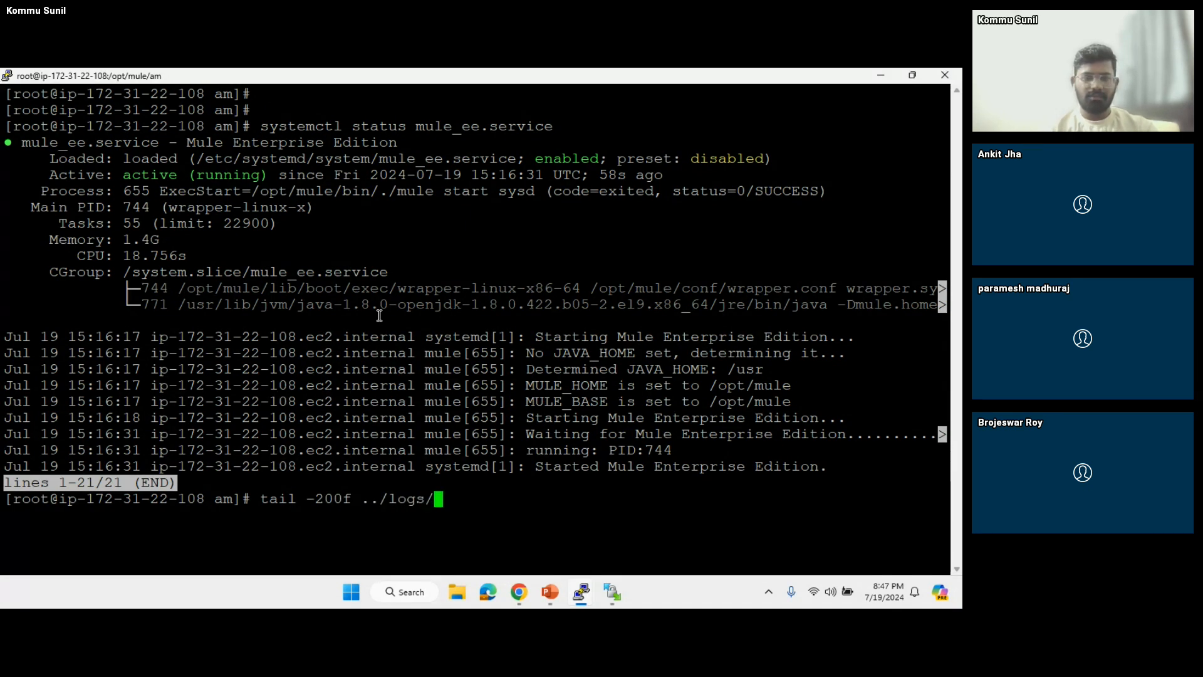
{"action": "type", "text": "mule_e_"}
{"action": "key", "text": "Tab"}
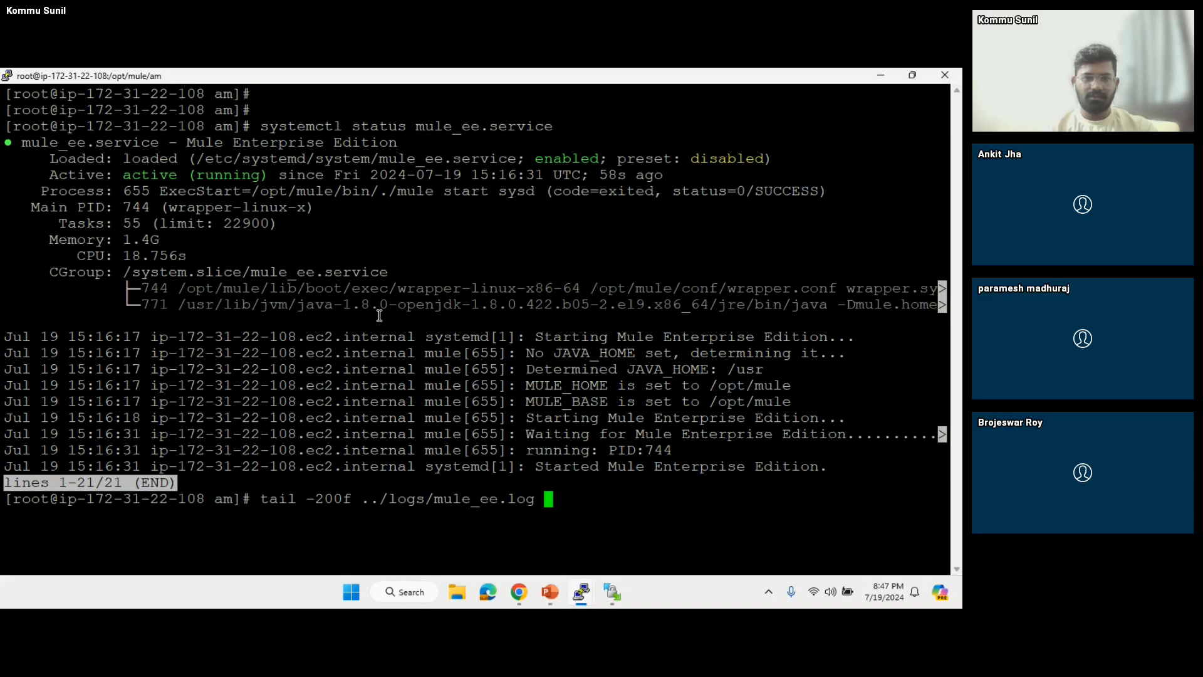
{"action": "key", "text": "Return"}
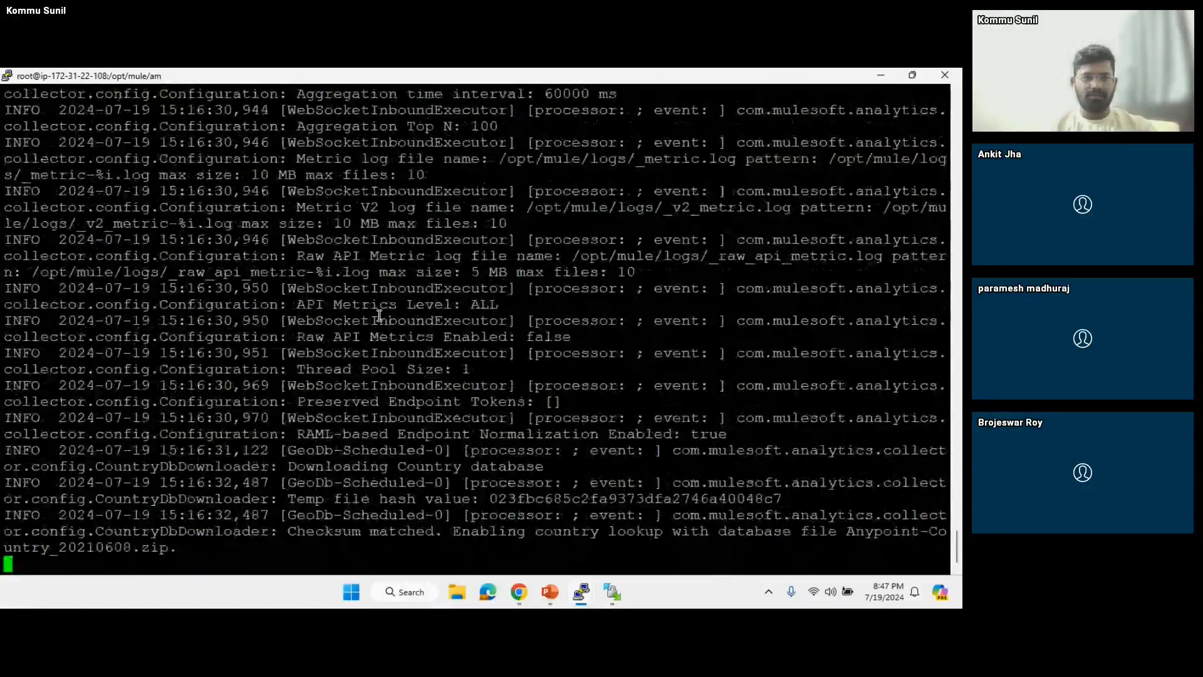
{"action": "scroll", "coordinate": [498, 369], "scroll_direction": "up", "scroll_amount": 10}
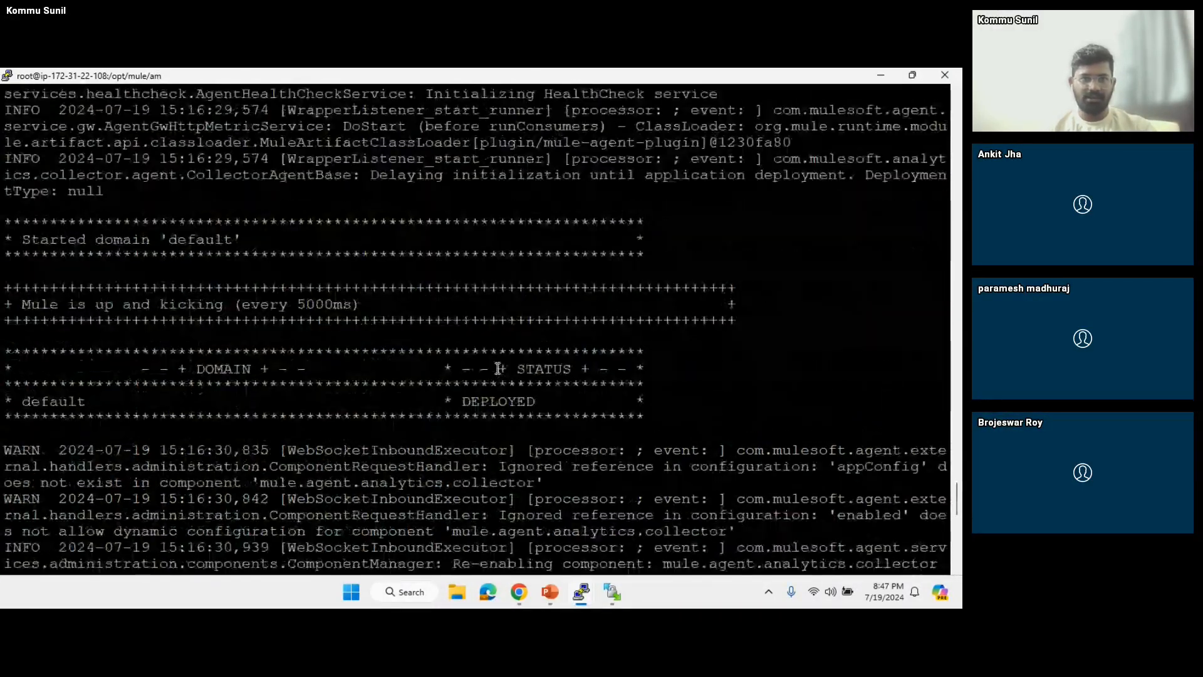
{"action": "scroll", "coordinate": [498, 369], "scroll_direction": "up", "scroll_amount": 8}
{"action": "scroll", "coordinate": [501, 369], "scroll_direction": "up", "scroll_amount": 6}
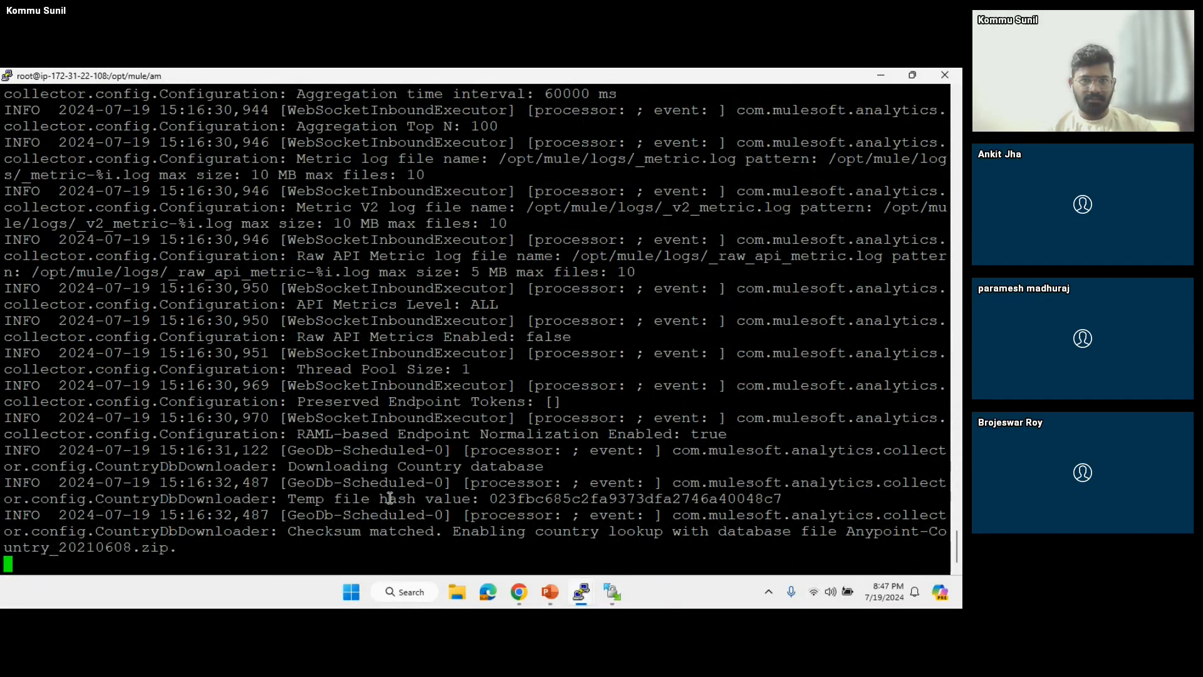
{"action": "scroll", "coordinate": [390, 498], "scroll_direction": "up", "scroll_amount": 13}
{"action": "scroll", "coordinate": [398, 490], "scroll_direction": "down", "scroll_amount": 3}
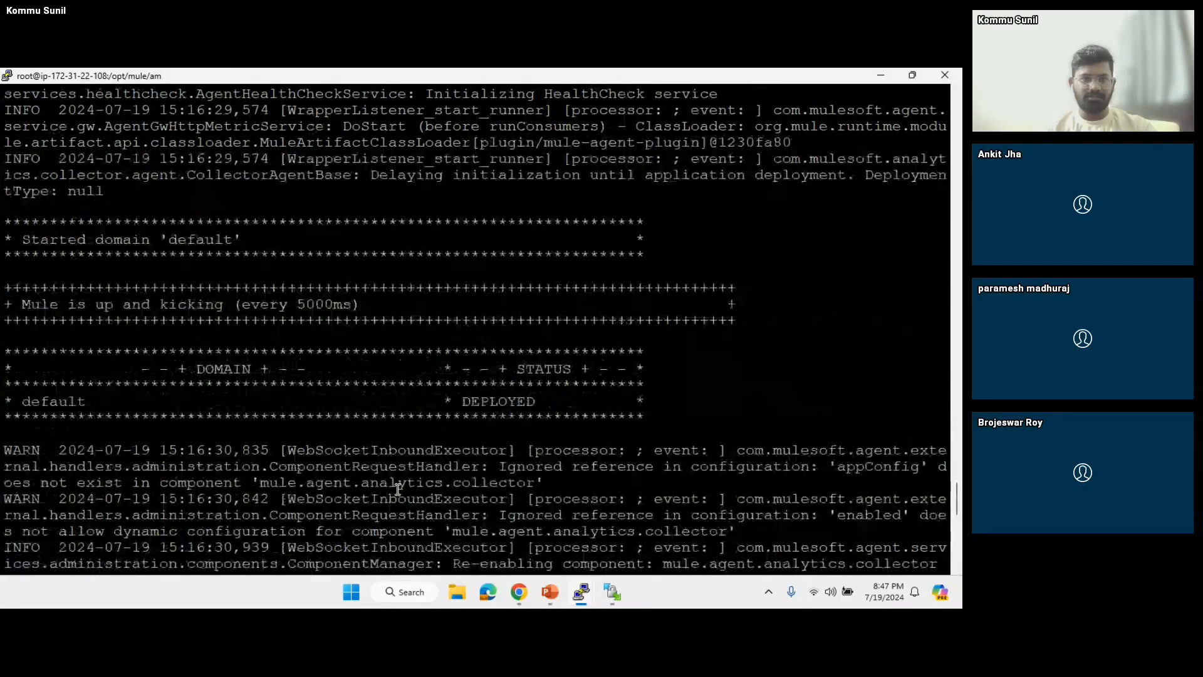
{"action": "key", "text": "ctrl+c"}
Step: On a cleared terminal, change to the bin directory and list its files with ls -lrt
{"action": "type", "text": "cle"}
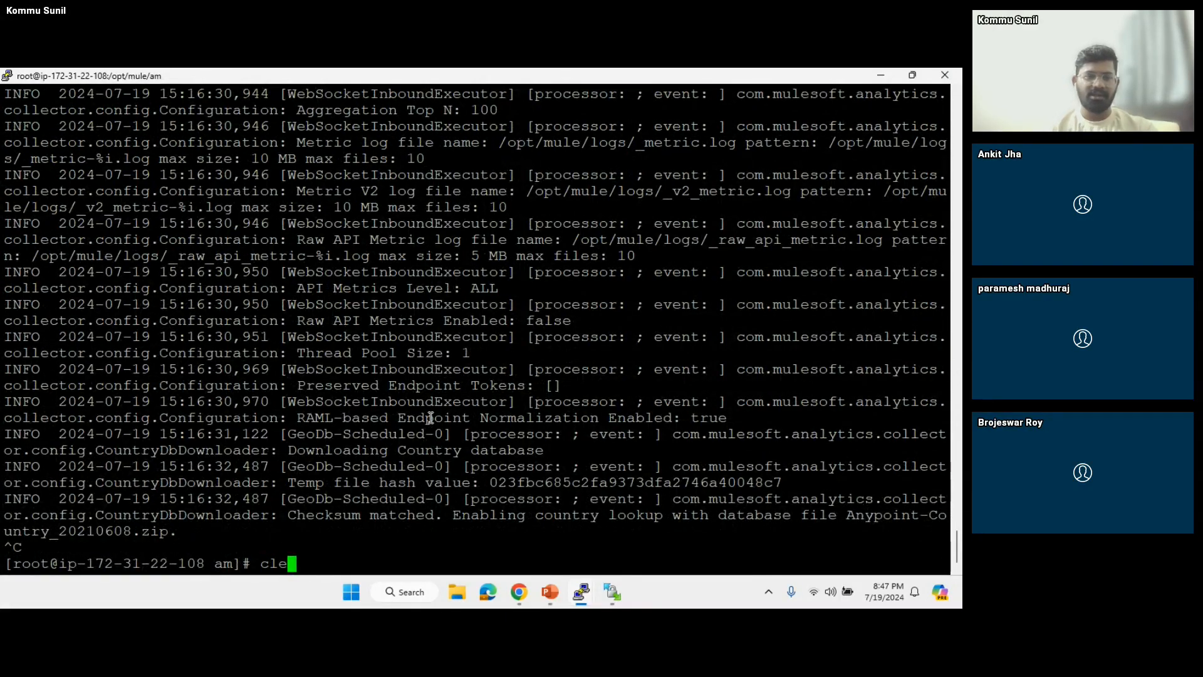
{"action": "type", "text": "ar"}
{"action": "key", "text": "Return"}
{"action": "key", "text": "Return"}
{"action": "type", "text": "cd bin"}
{"action": "key", "text": "Return"}
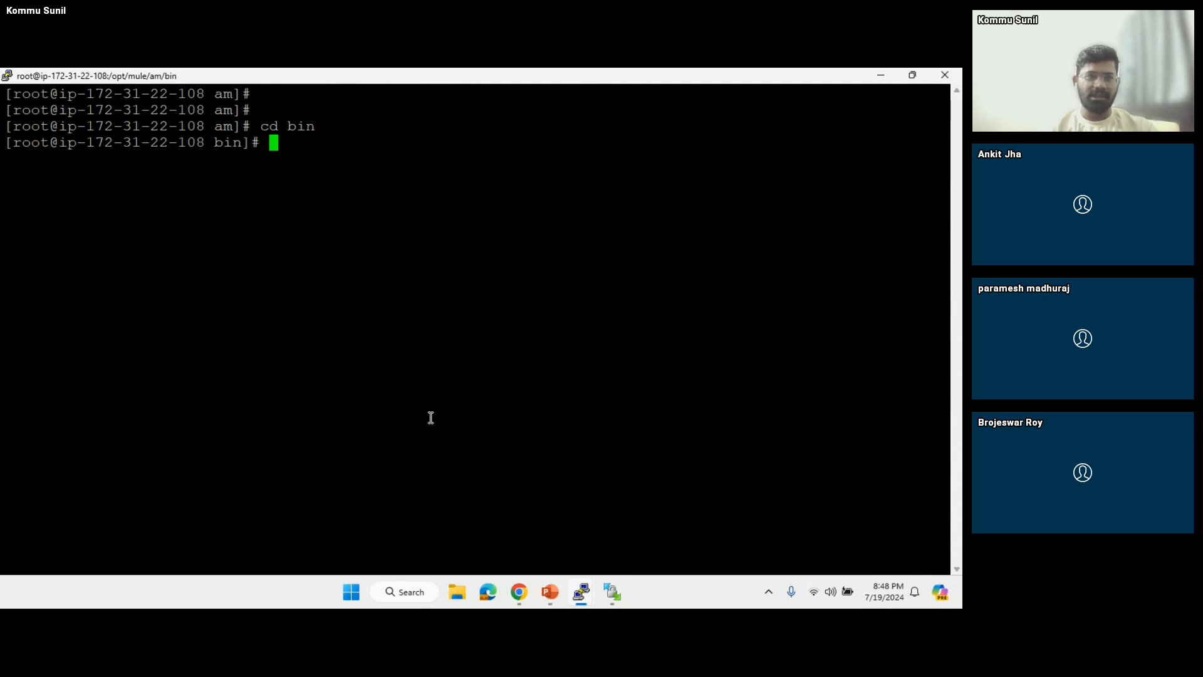
{"action": "type", "text": "ls -lrt"}
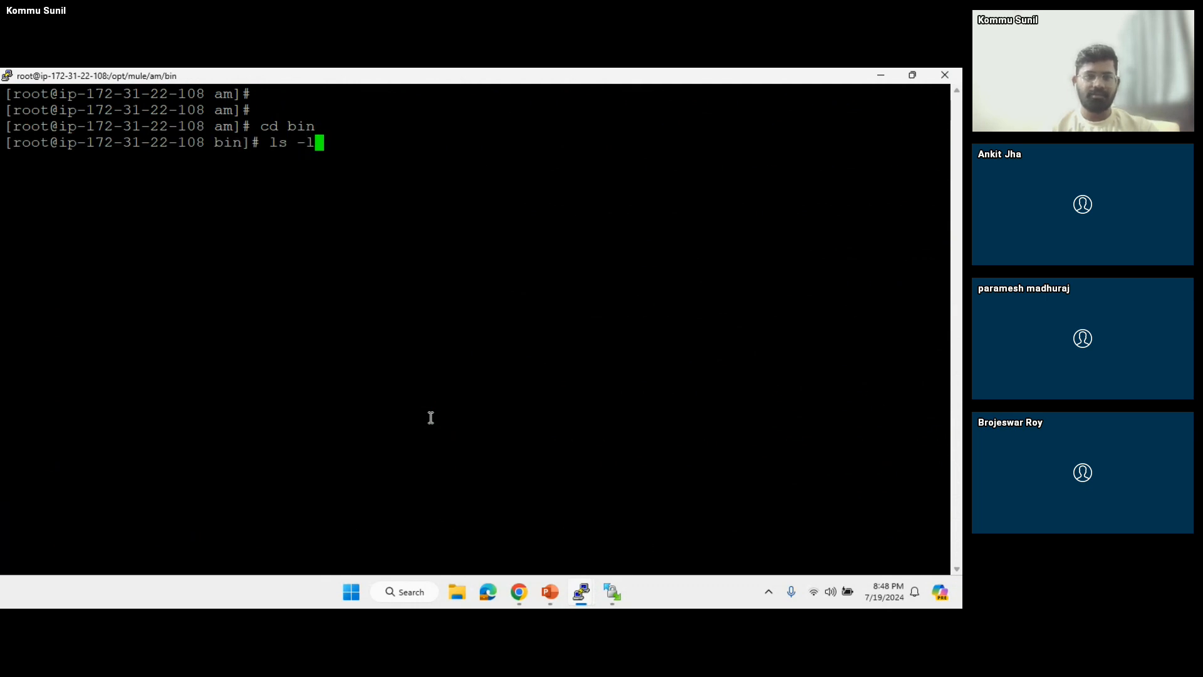
{"action": "key", "text": "Return"}
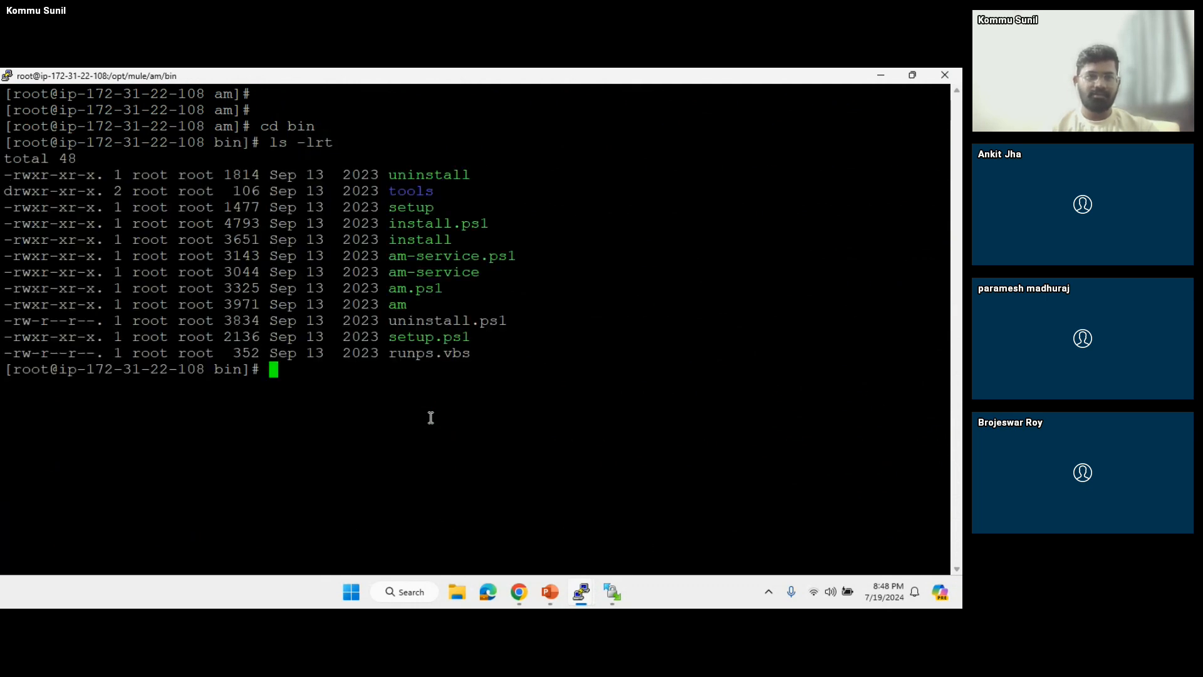
Step: Run the ./setup script from the bin directory and check its ingest connectivity result
{"action": "double_click", "coordinate": [422, 208]}
{"action": "type", "text": "./"}
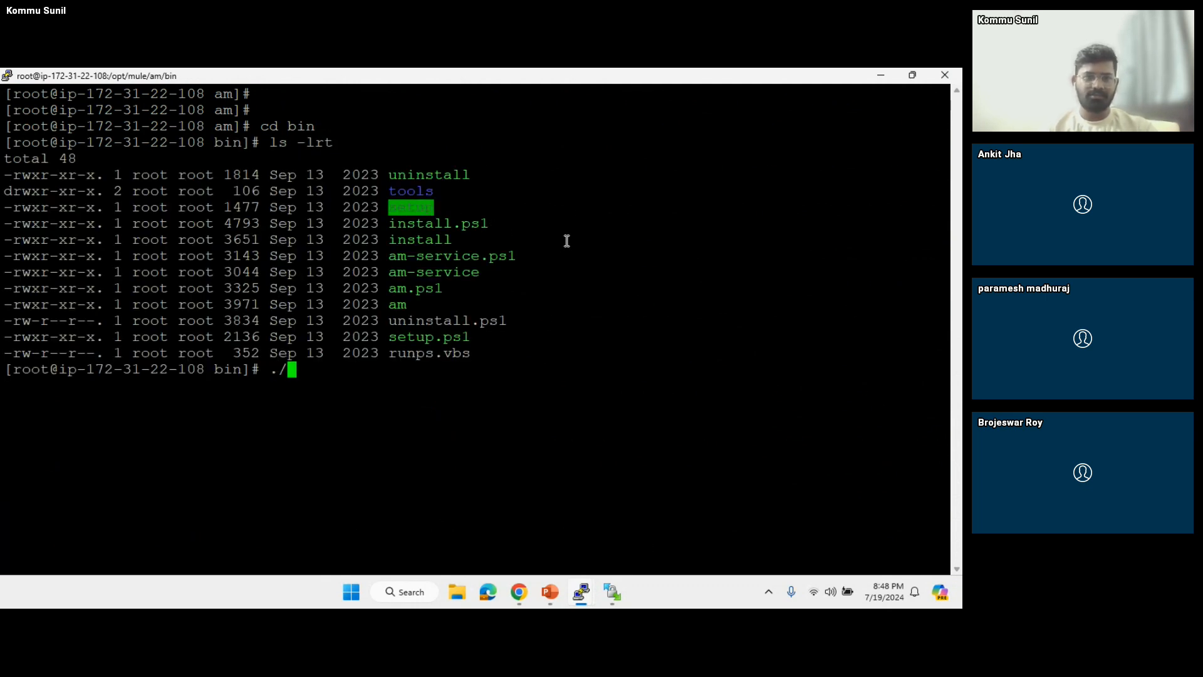
{"action": "right_click", "coordinate": [565, 241]}
{"action": "key", "text": "Return"}
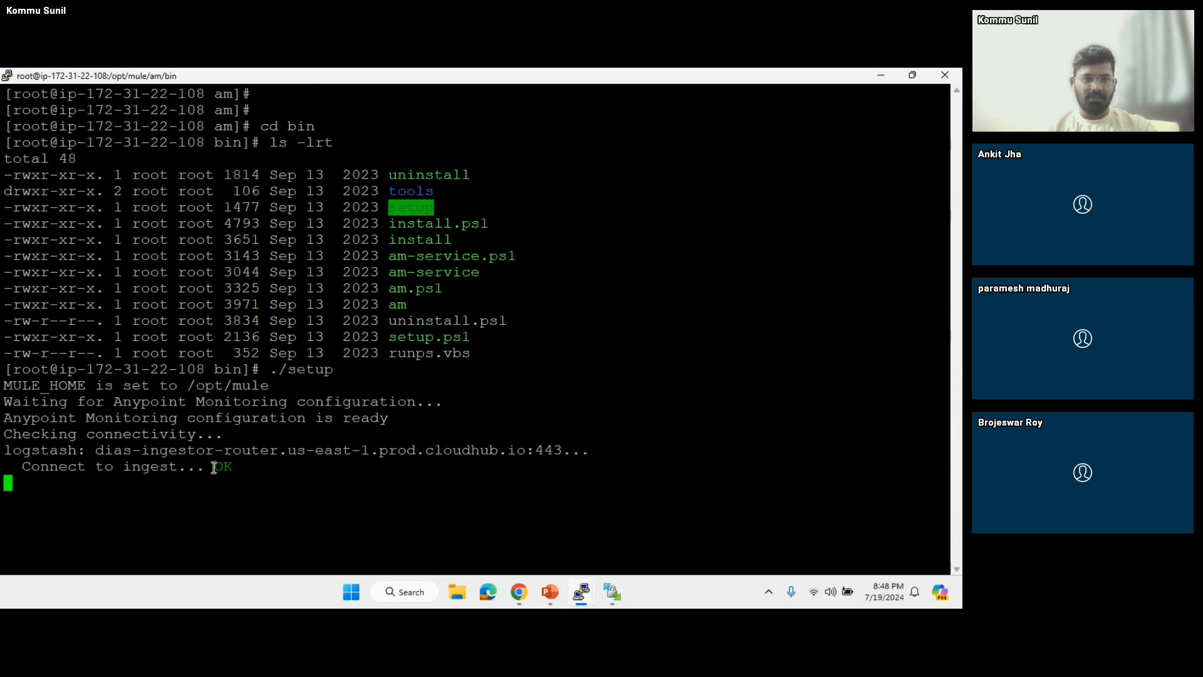
{"action": "left_click_drag", "start_coordinate": [221, 466], "coordinate": [232, 468]}
{"action": "left_click", "coordinate": [511, 418]}
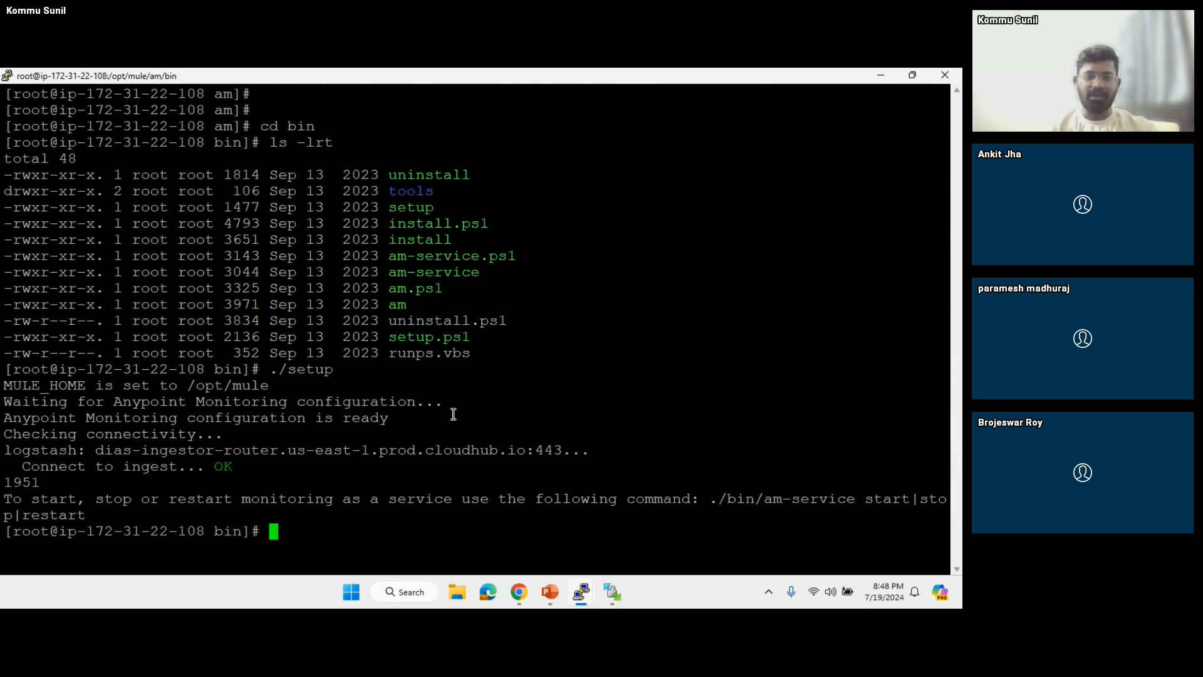
Step: Switch to Chrome to view the mule1 server's dashboard and settings in Runtime Manager, and return to the root terminal session
{"action": "mouse_move", "coordinate": [522, 581]}
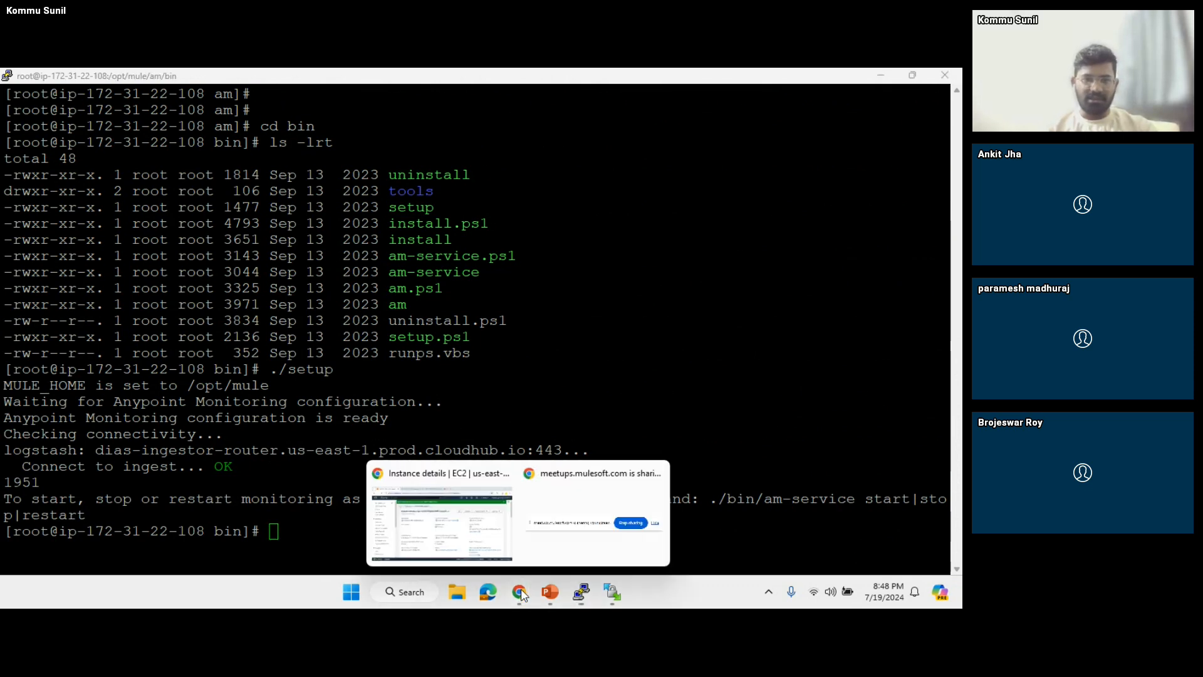
{"action": "left_click", "coordinate": [495, 527]}
{"action": "left_click", "coordinate": [224, 74]}
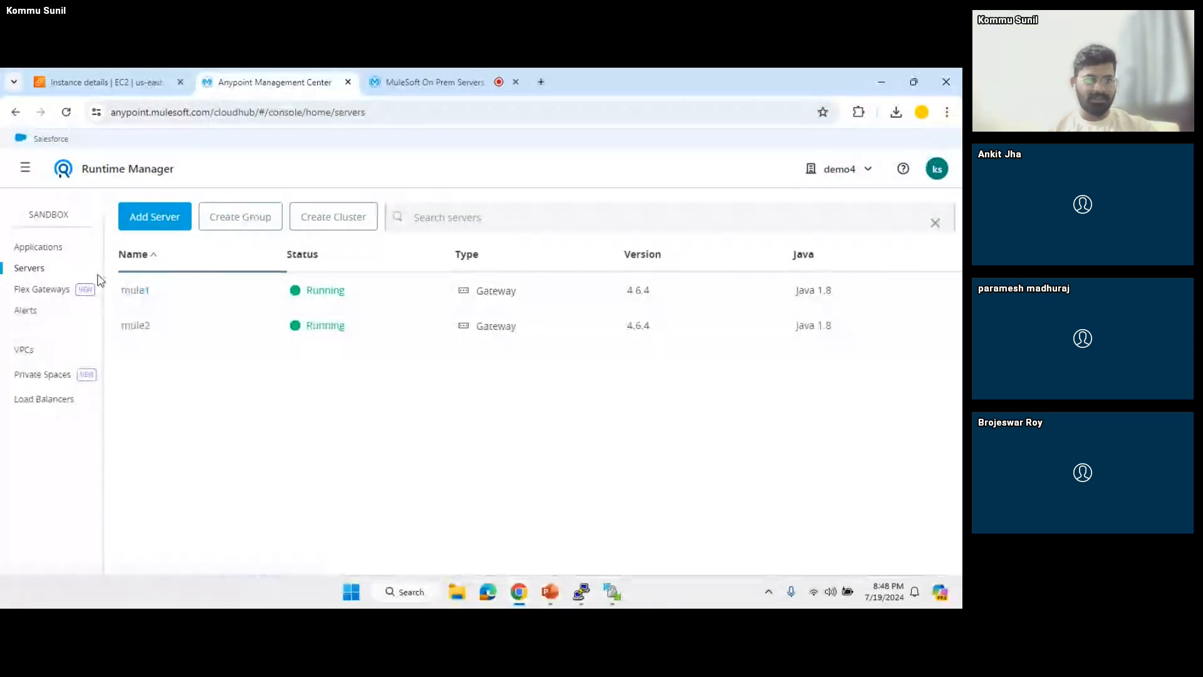
{"action": "left_click", "coordinate": [135, 289]}
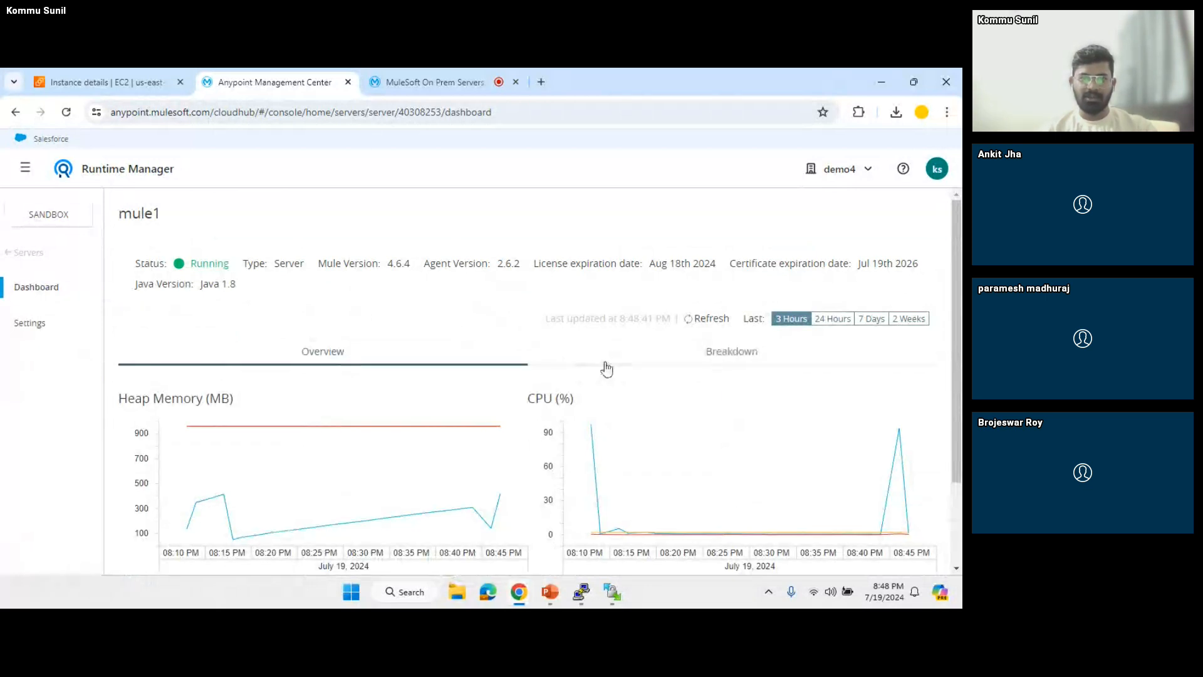
{"action": "left_click", "coordinate": [27, 323]}
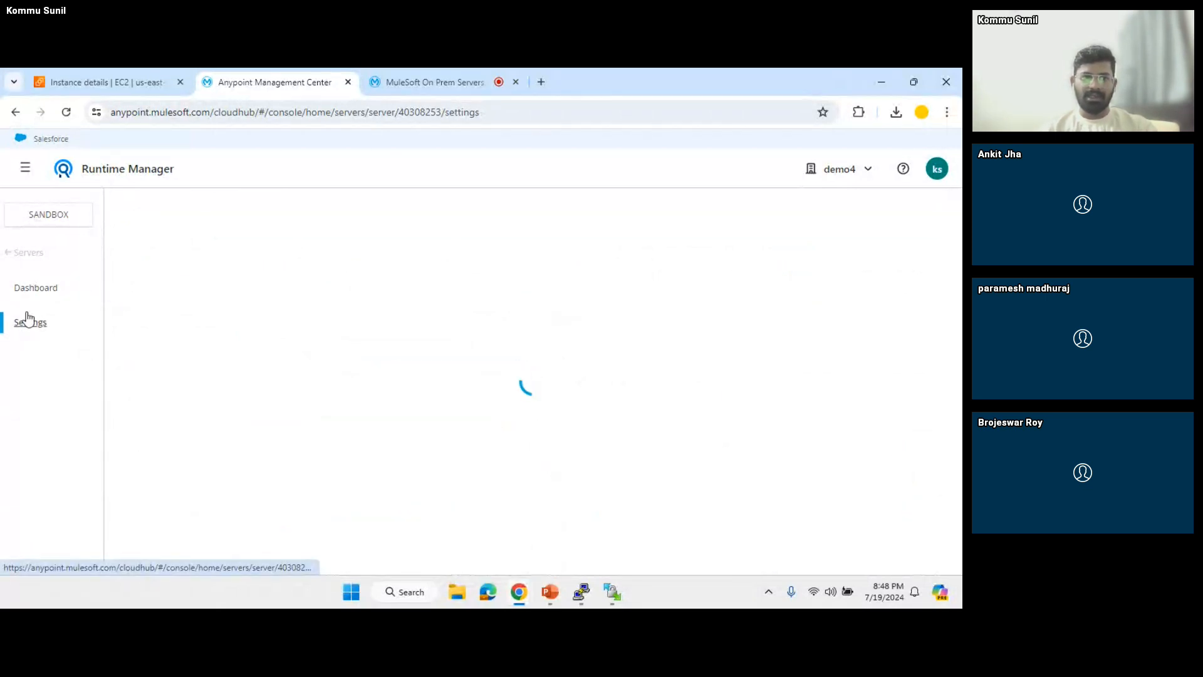
{"action": "left_click", "coordinate": [29, 288]}
{"action": "mouse_move", "coordinate": [581, 592]}
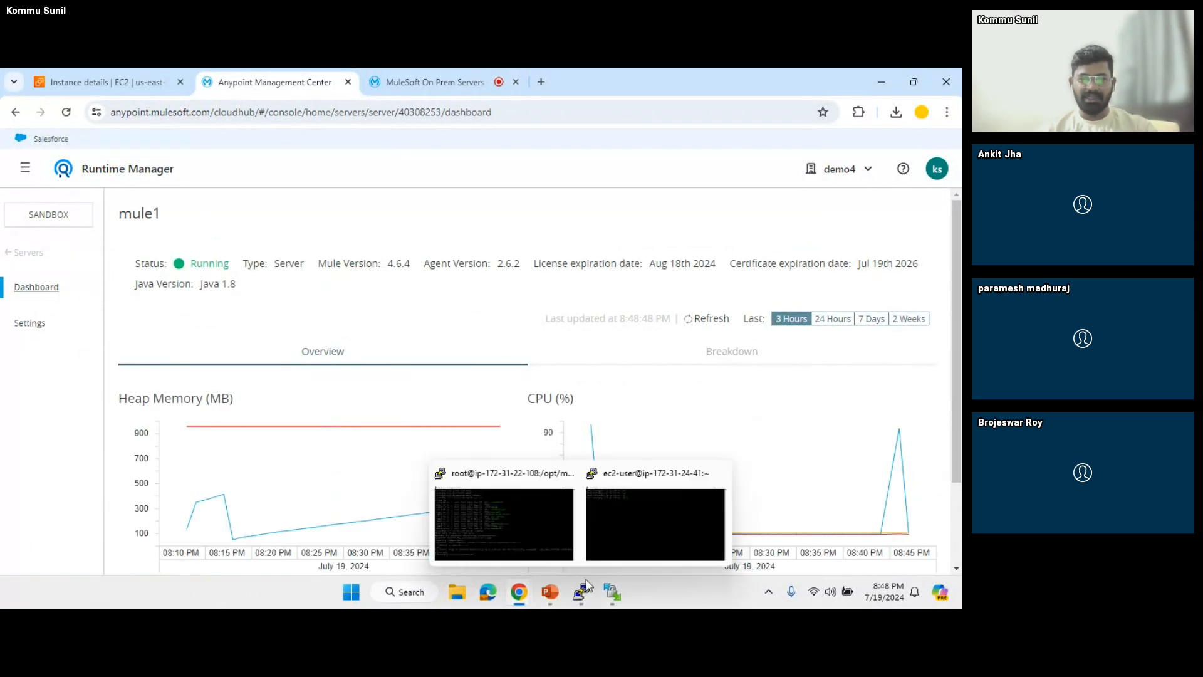
{"action": "left_click", "coordinate": [532, 515]}
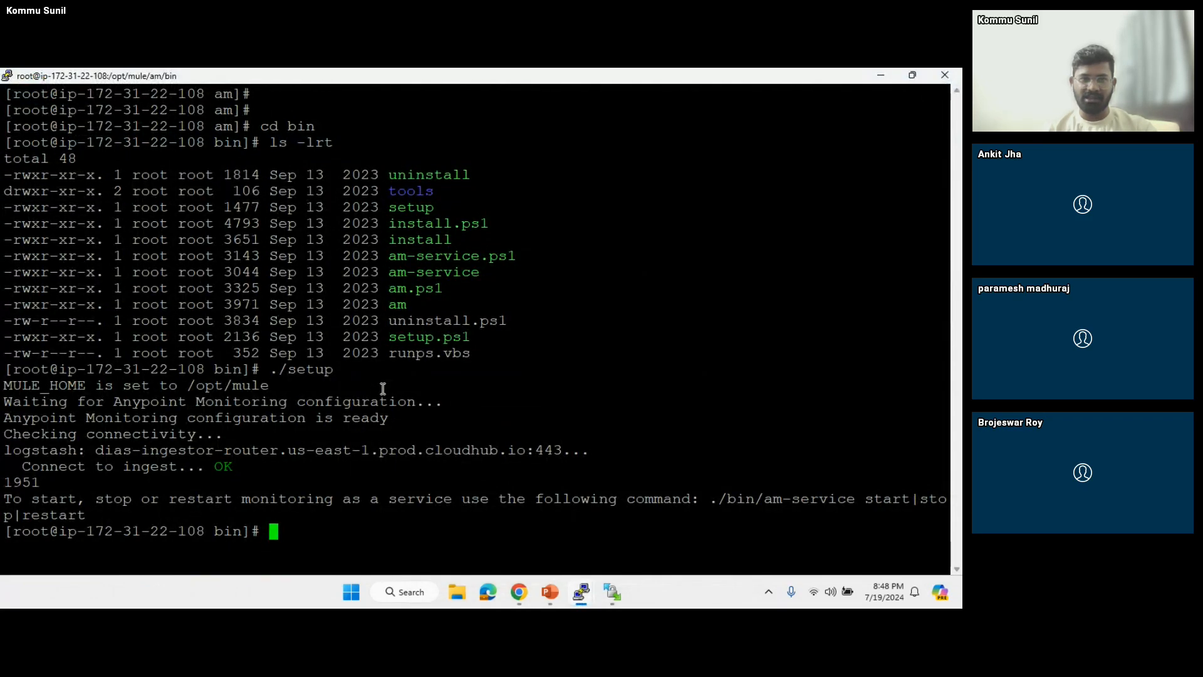
Step: Switch back to Chrome and go from the mule1 server to the Applications list in Runtime Manager
{"action": "key", "text": "alt+Tab"}
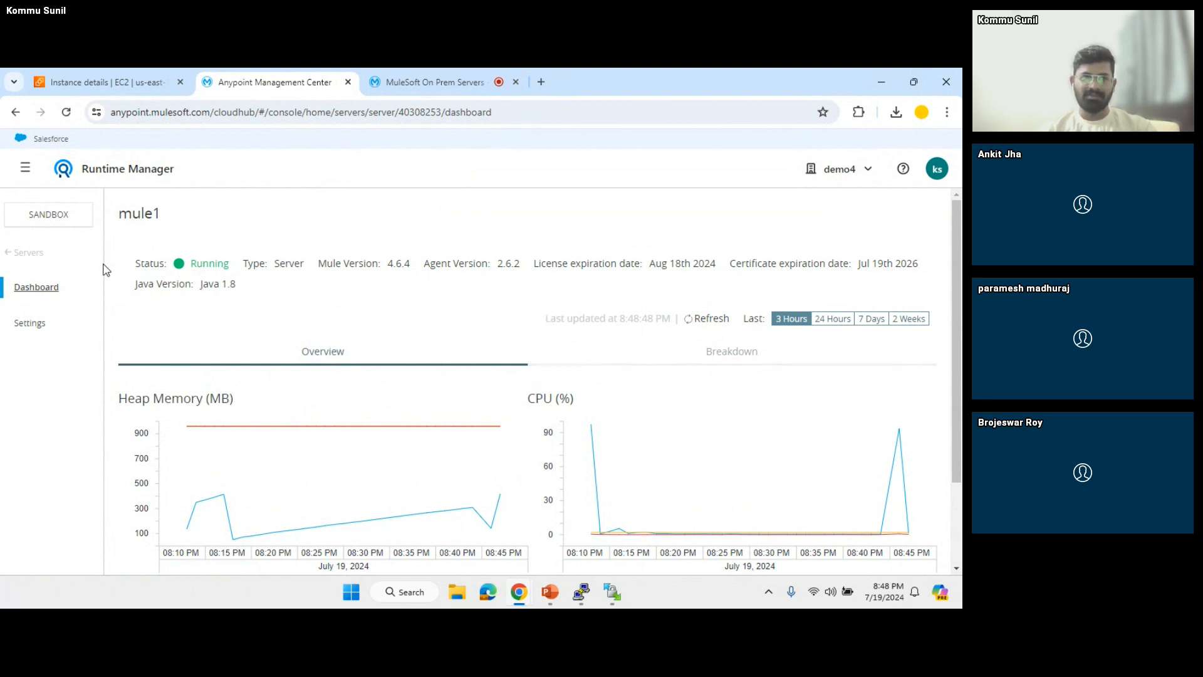
{"action": "left_click", "coordinate": [25, 253]}
{"action": "left_click", "coordinate": [43, 266]}
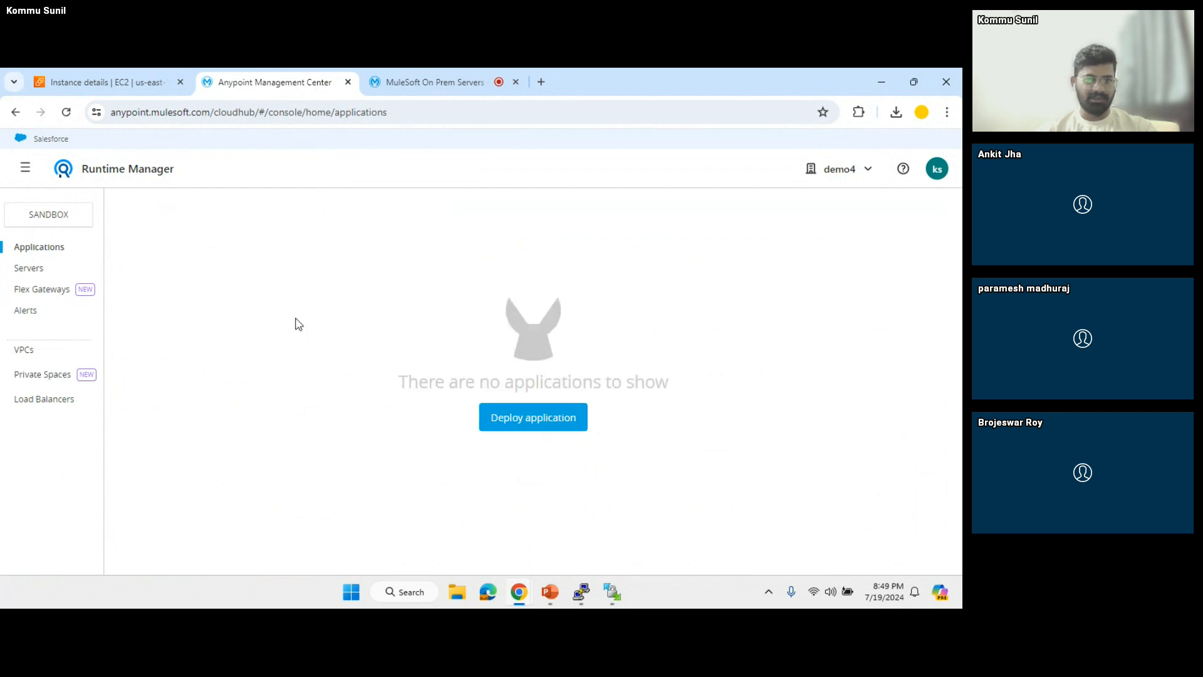
Step: Start a new application deployment named greetings-api and choose the Hybrid server mule1 as its deployment target
{"action": "left_click", "coordinate": [501, 416]}
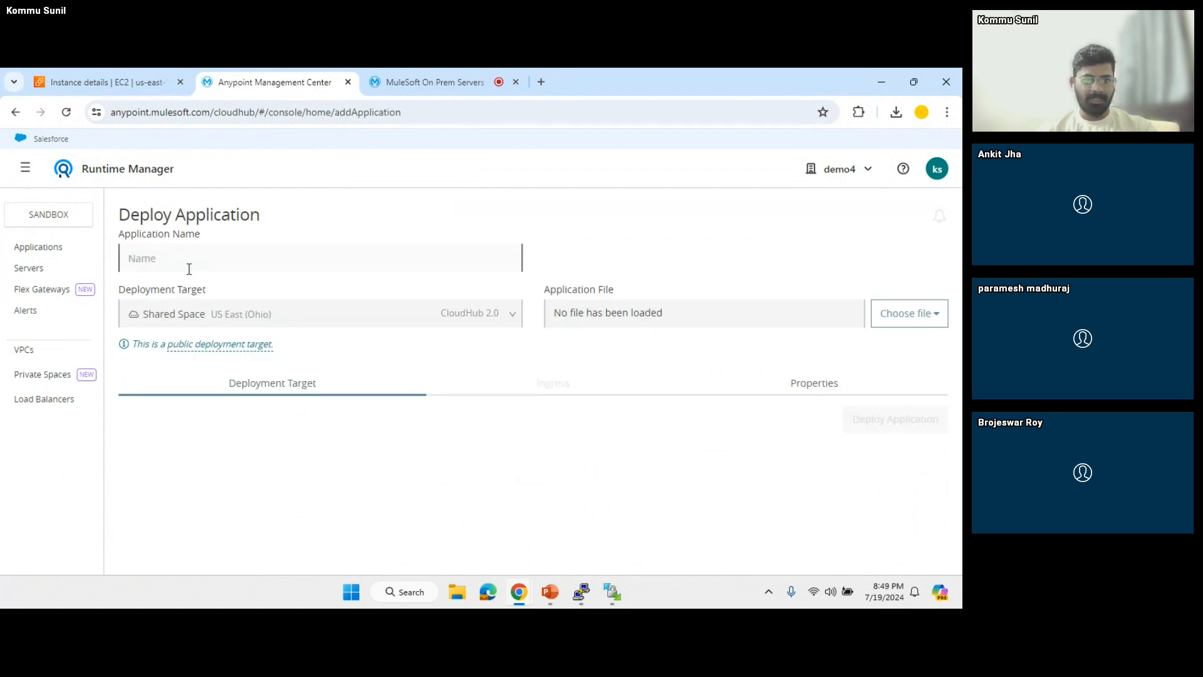
{"action": "left_click", "coordinate": [191, 264]}
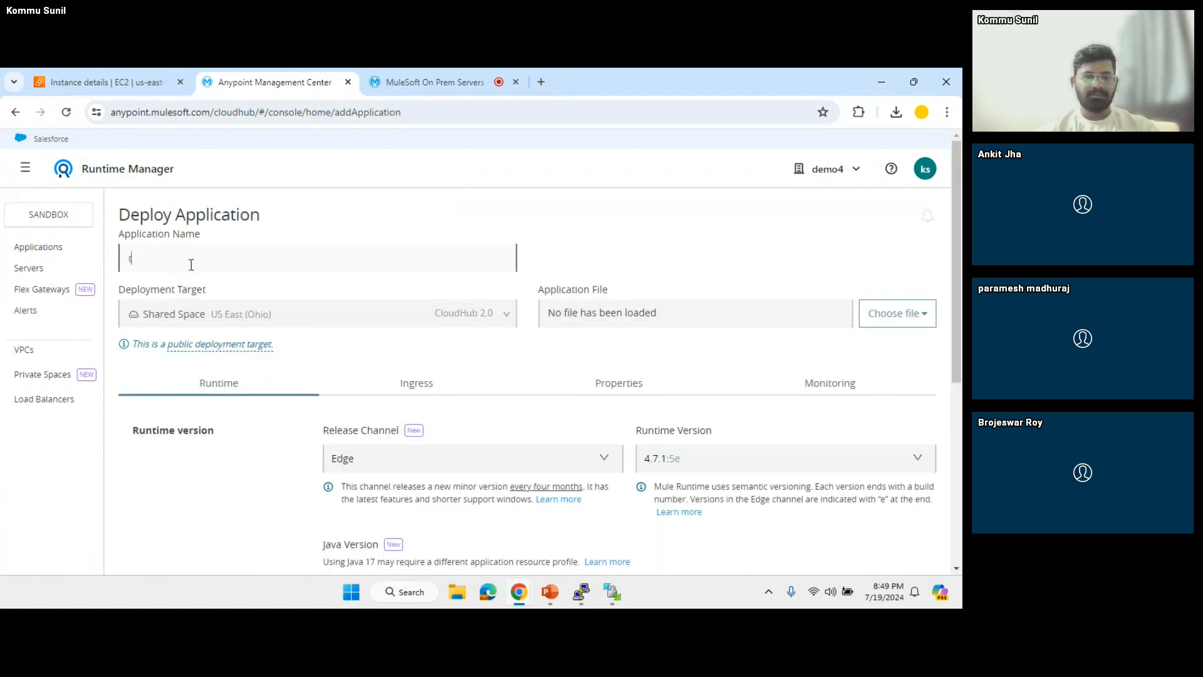
{"action": "type", "text": "greeti"}
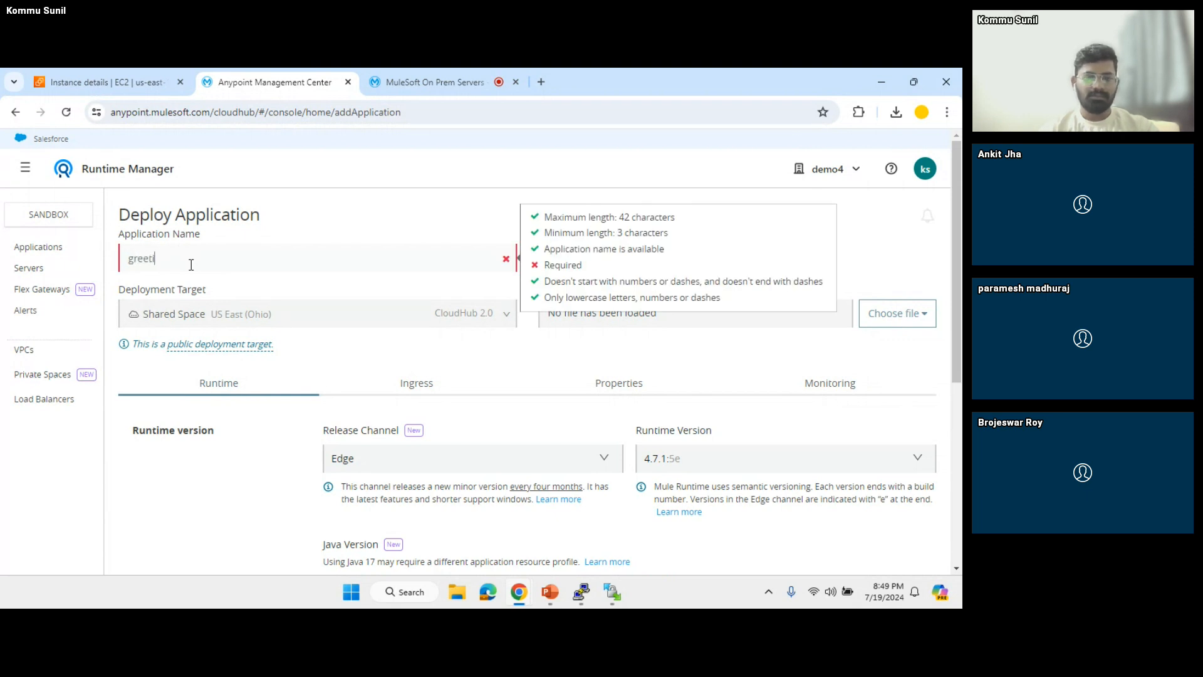
{"action": "type", "text": "ngs-api"}
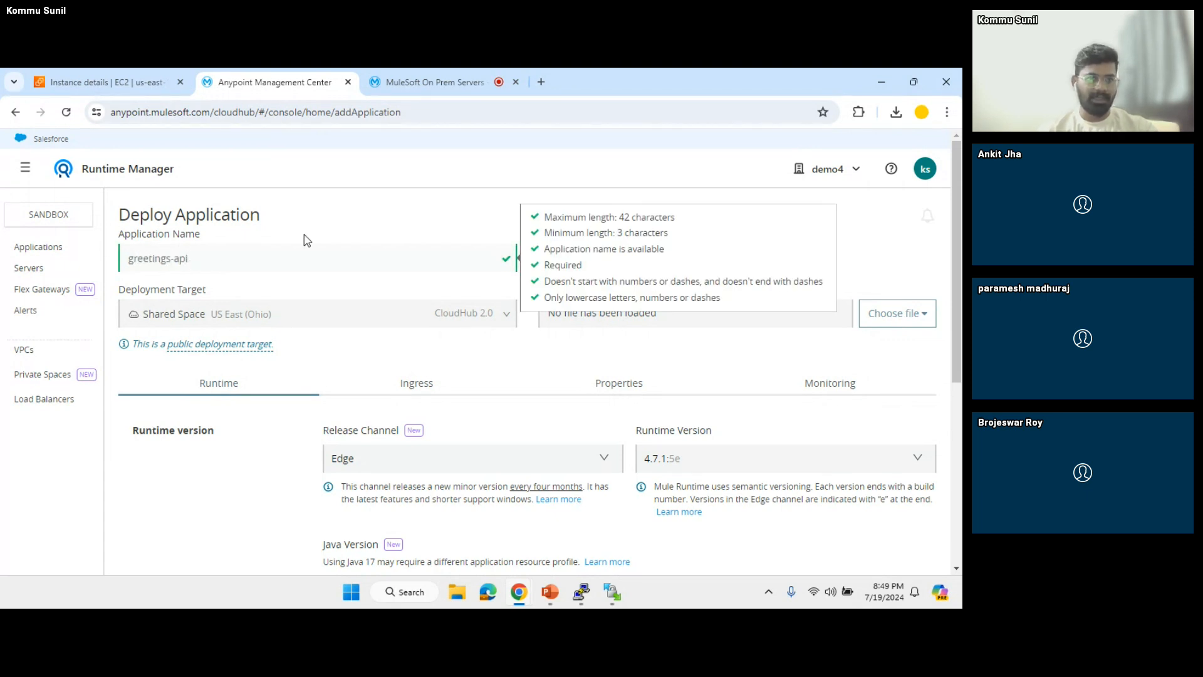
{"action": "left_click", "coordinate": [306, 241]}
{"action": "left_click", "coordinate": [340, 311]}
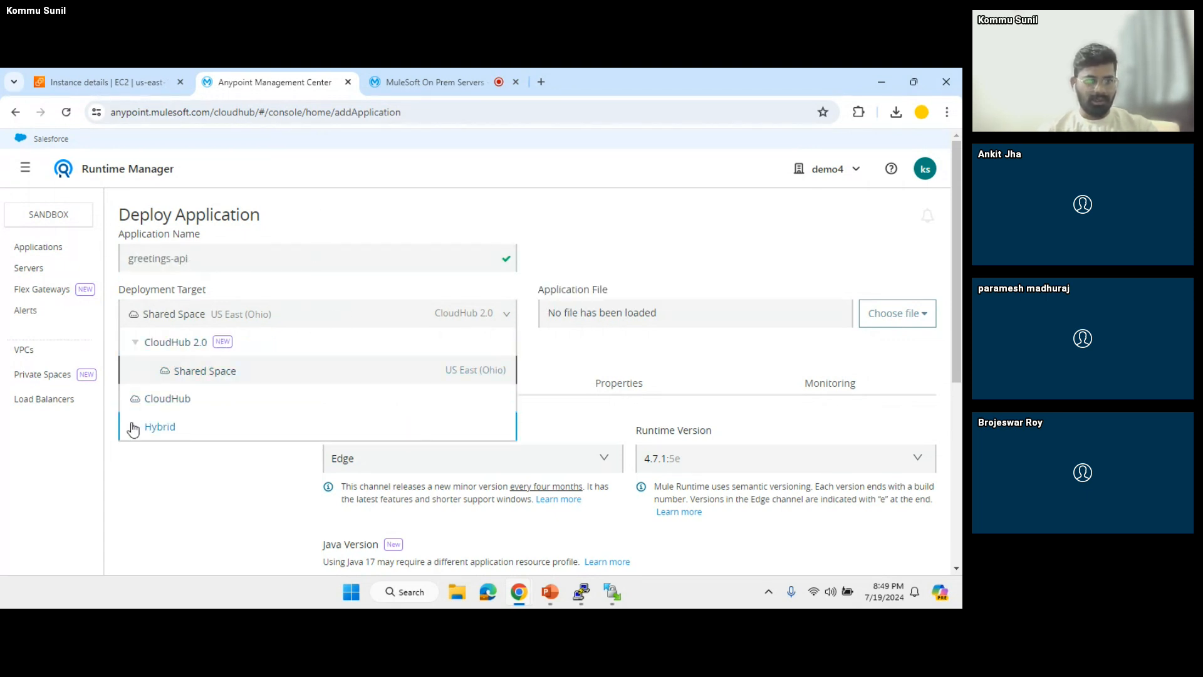
{"action": "left_click", "coordinate": [133, 429]}
{"action": "left_click", "coordinate": [194, 461]}
Step: Upload greetings-api-4.4.jar from a folder on the Desktop as the application file and deploy the application
{"action": "left_click", "coordinate": [794, 327]}
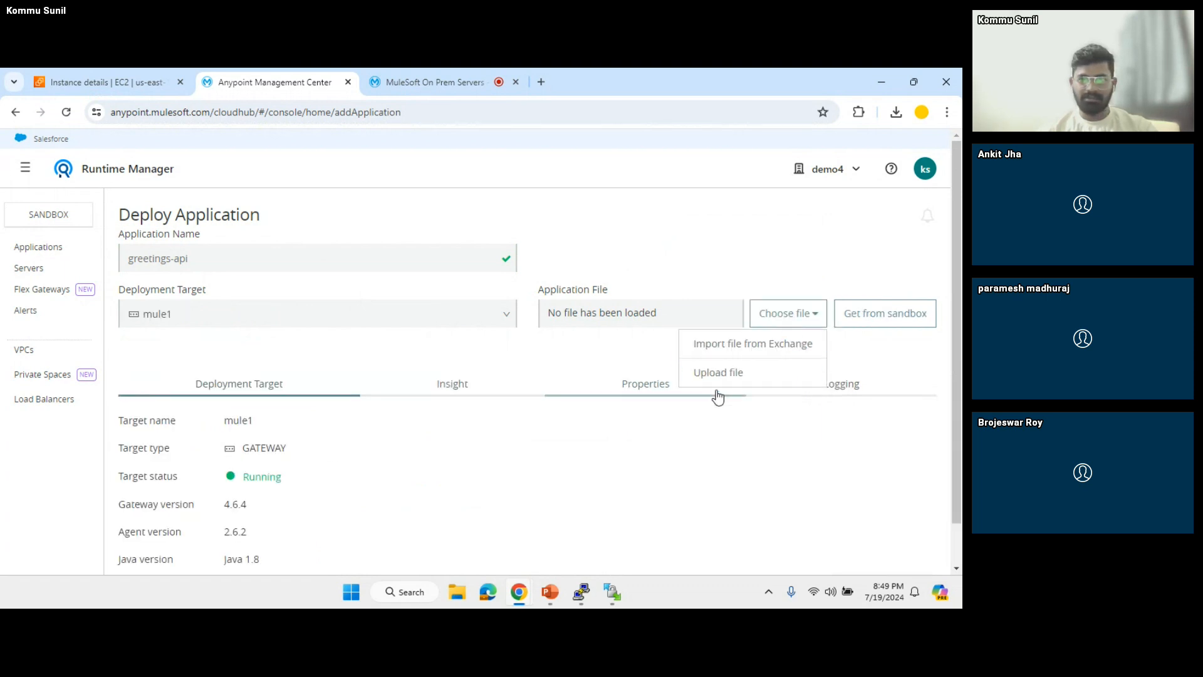
{"action": "left_click", "coordinate": [720, 373]}
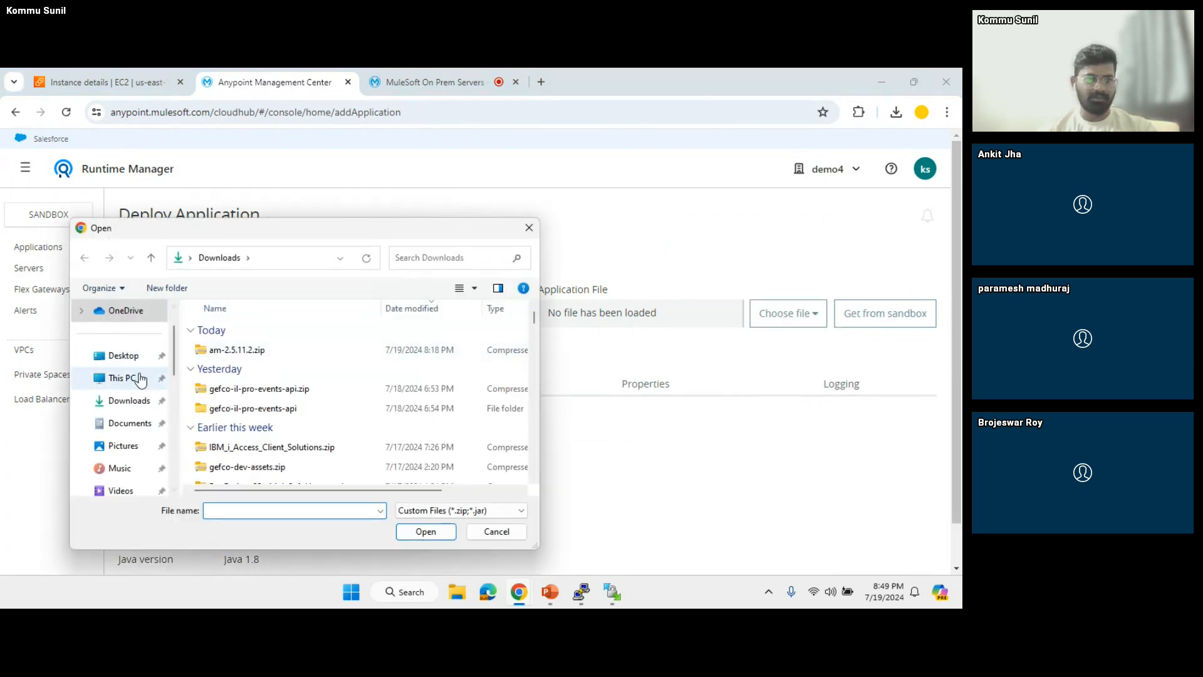
{"action": "left_click", "coordinate": [124, 355]}
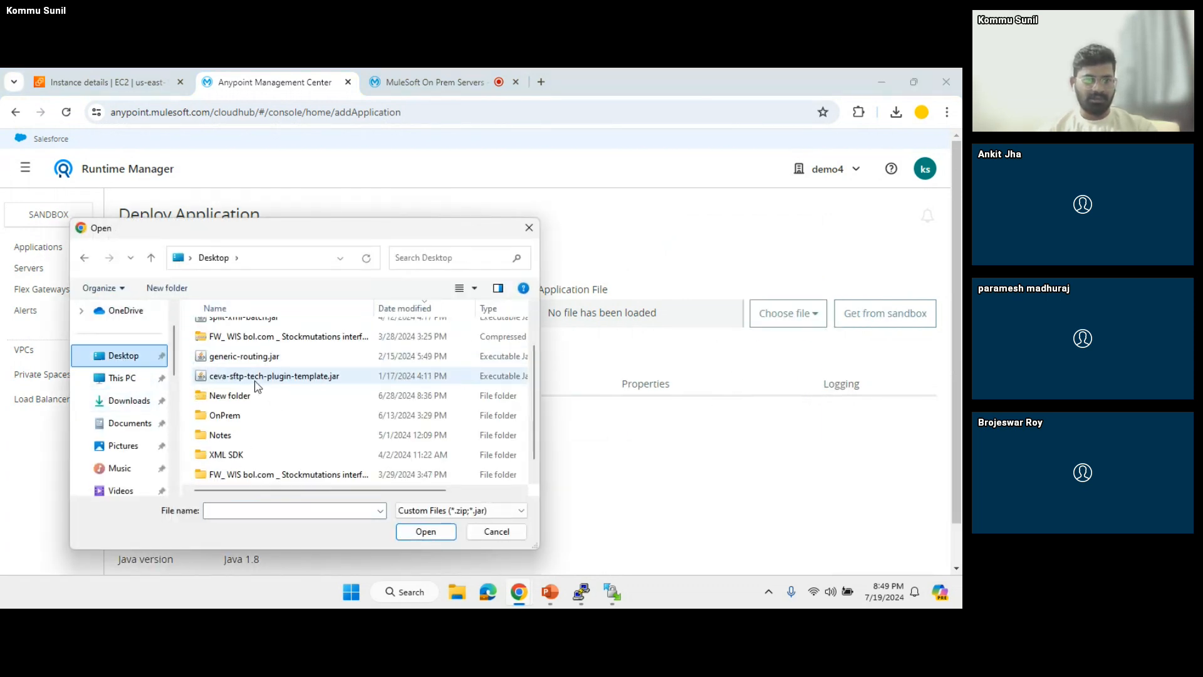
{"action": "double_click", "coordinate": [251, 395]}
{"action": "left_click", "coordinate": [251, 394]}
{"action": "left_click", "coordinate": [254, 348]}
{"action": "double_click", "coordinate": [254, 348]}
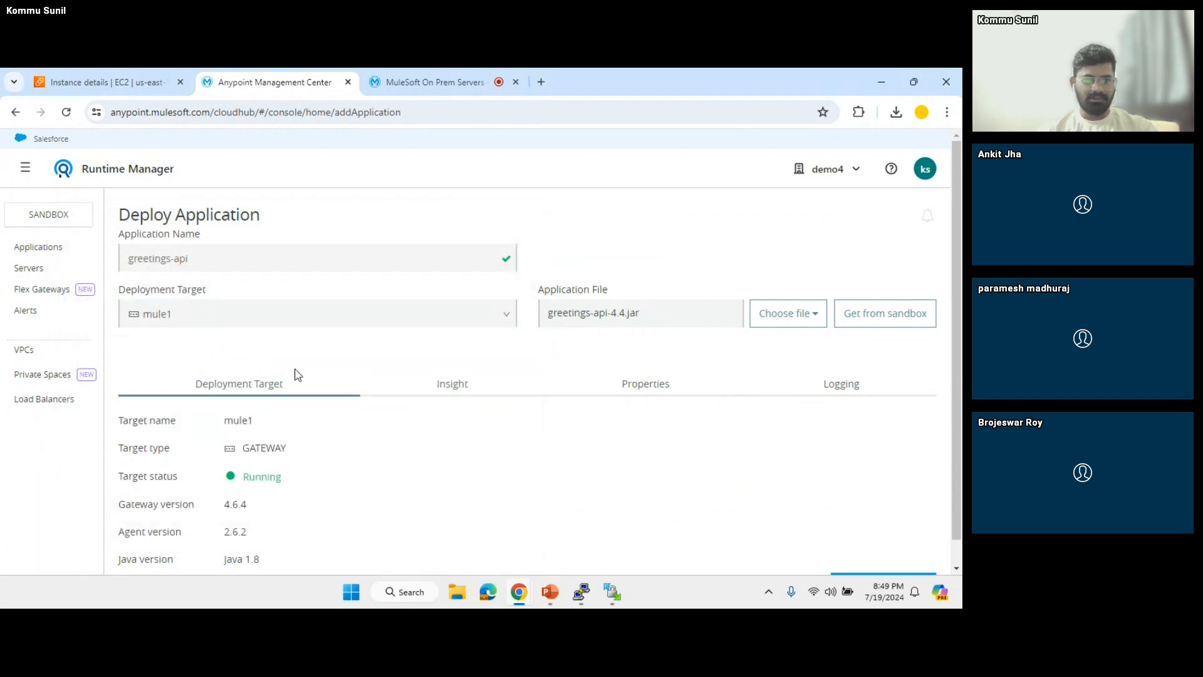
{"action": "scroll", "coordinate": [455, 356], "scroll_direction": "down", "scroll_amount": 1}
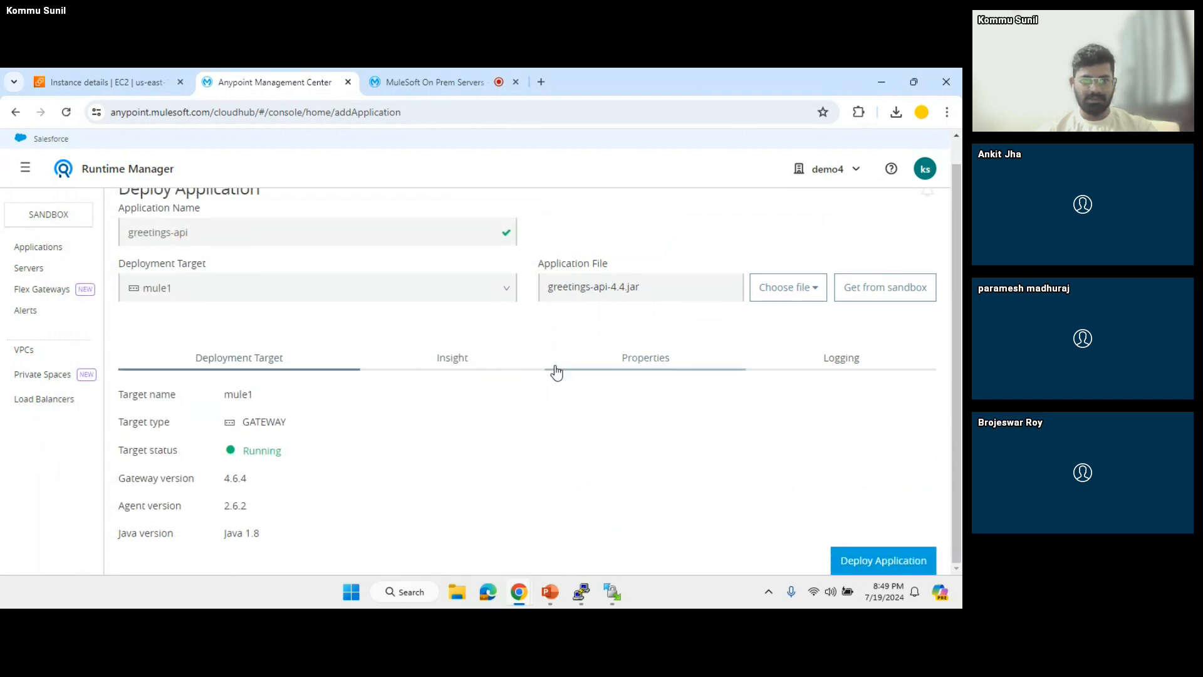
{"action": "left_click", "coordinate": [884, 564]}
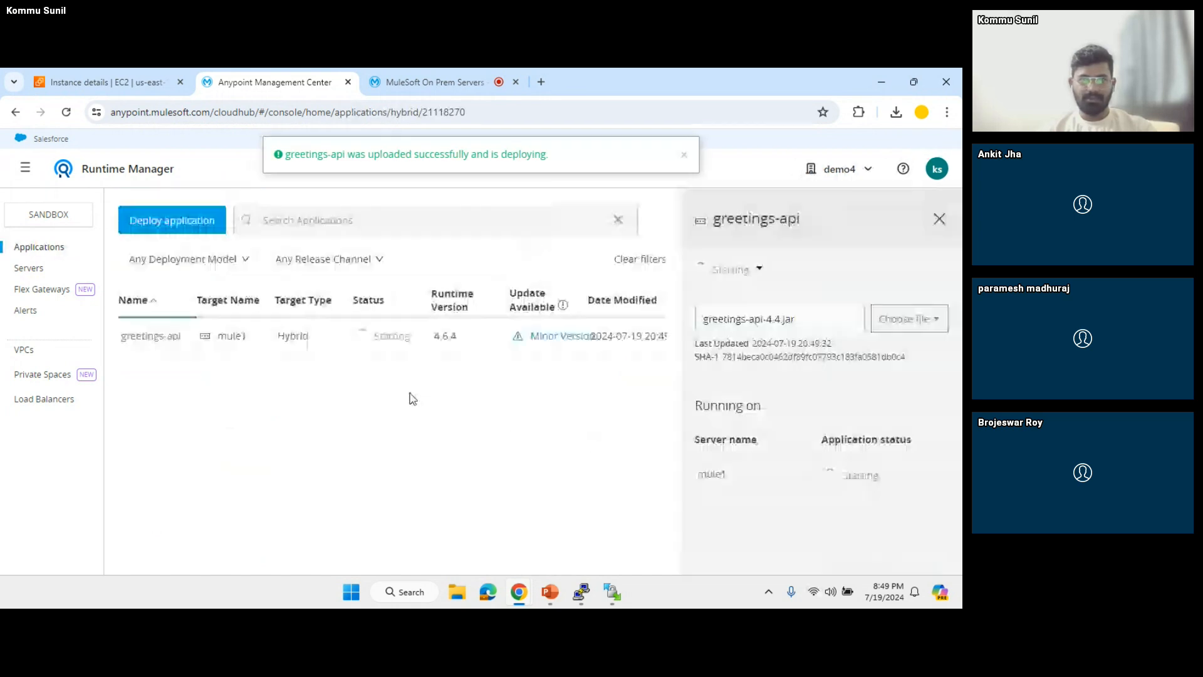
Step: Close the greetings-api details, switch to the root terminal session, and change from the bin directory to /opt/mule/logs
{"action": "left_click", "coordinate": [939, 219]}
{"action": "mouse_move", "coordinate": [582, 591]}
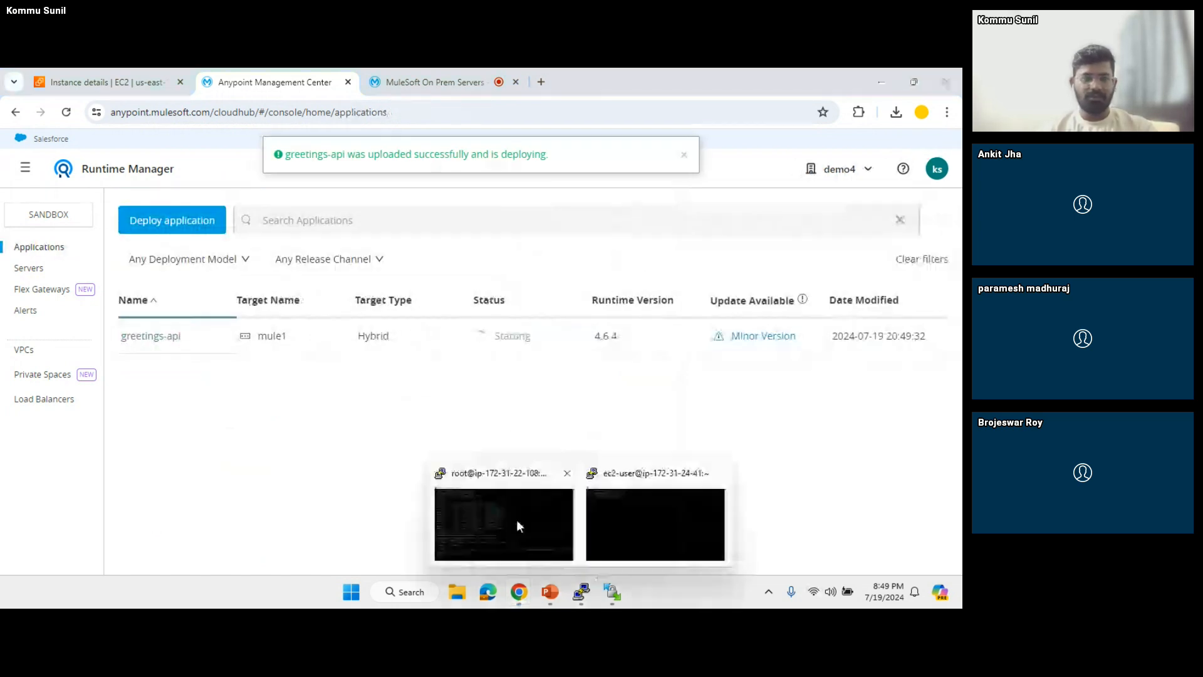
{"action": "left_click", "coordinate": [516, 521]}
{"action": "type", "text": "cd ../"}
{"action": "key", "text": "Return"}
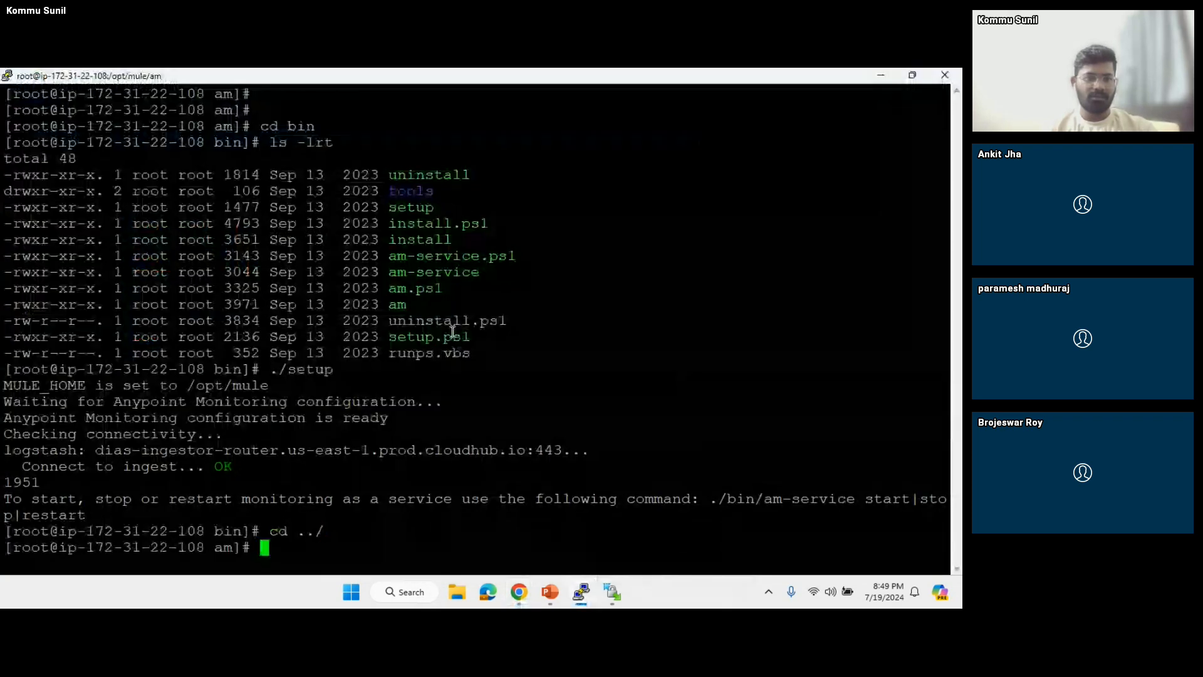
{"action": "type", "text": "cd ../"}
{"action": "key", "text": "Return"}
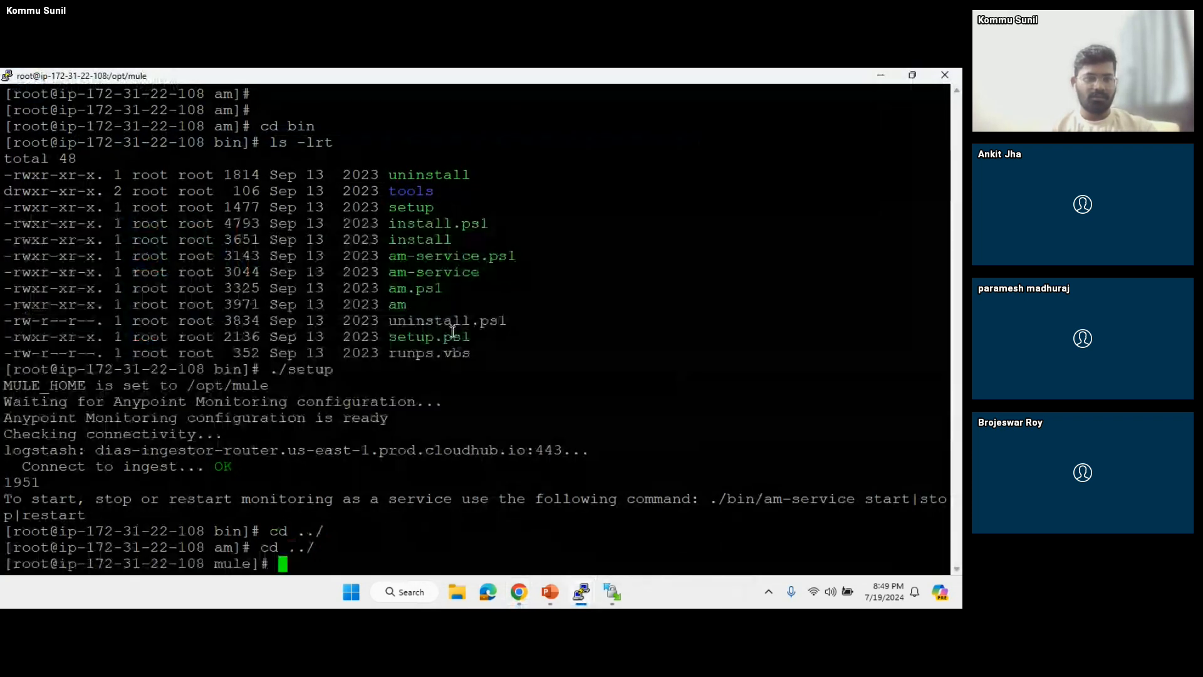
{"action": "type", "text": "cd logs"}
{"action": "key", "text": "Return"}
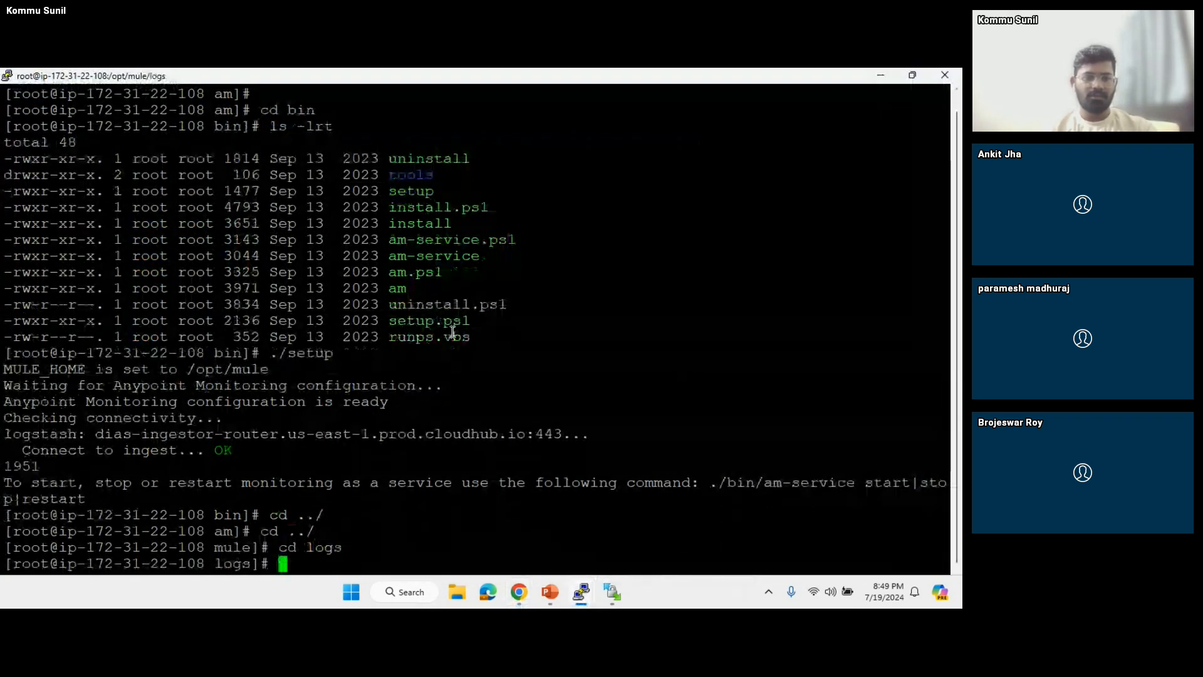
Step: Clear the terminal and list the files in the logs directory with ls -lrt
{"action": "type", "text": "clear"}
{"action": "key", "text": "Return"}
{"action": "key", "text": "Return"}
{"action": "key", "text": "Return"}
{"action": "type", "text": "ls -lrt"}
{"action": "key", "text": "Return"}
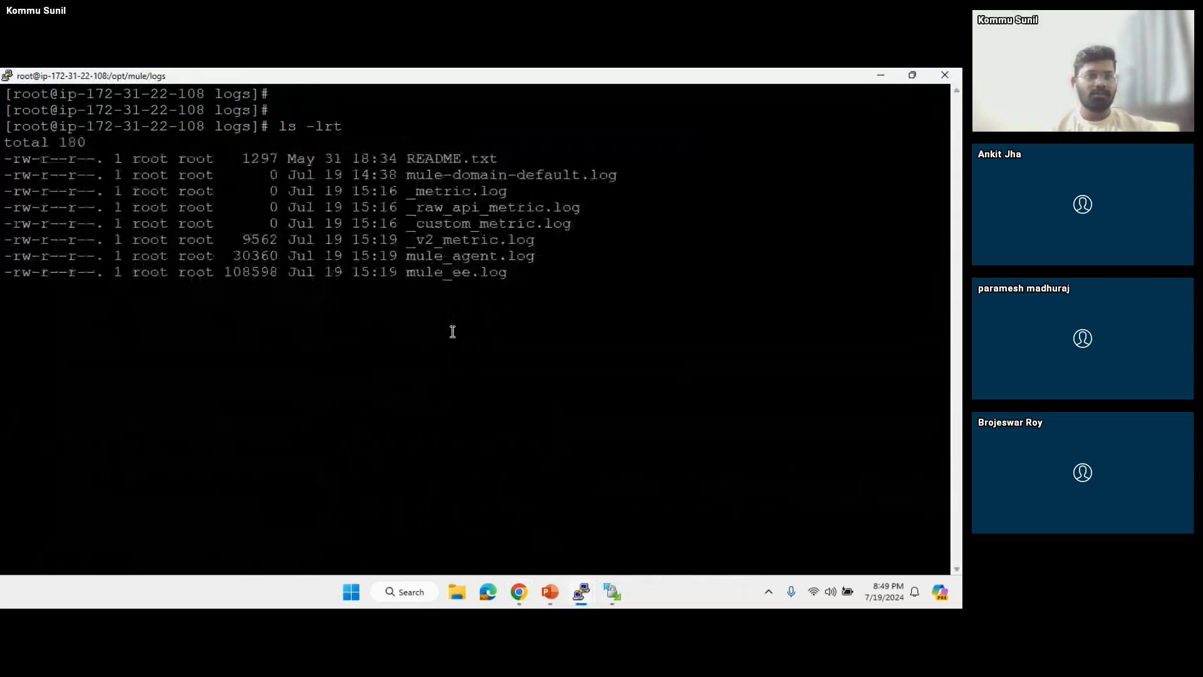
Step: Follow the last 200 lines of the application's log with tail -200f greetings-api.log
{"action": "double_click", "coordinate": [456, 291]}
{"action": "key", "text": "ctrl+c"}
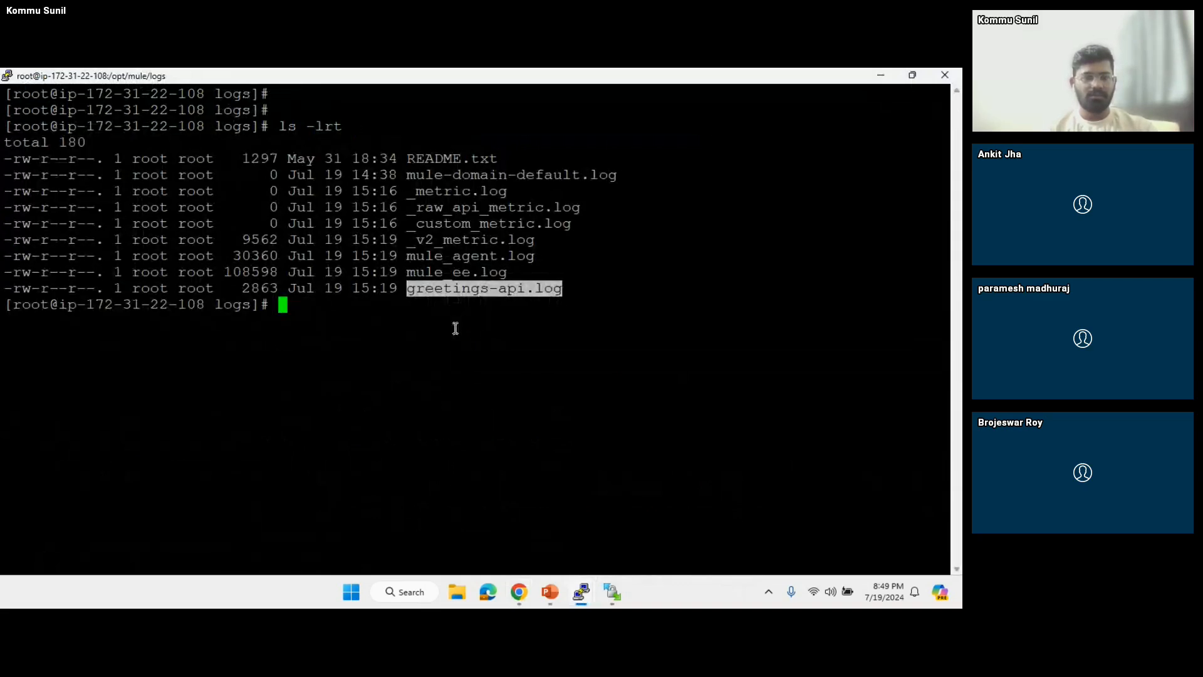
{"action": "type", "text": "tail 2"}
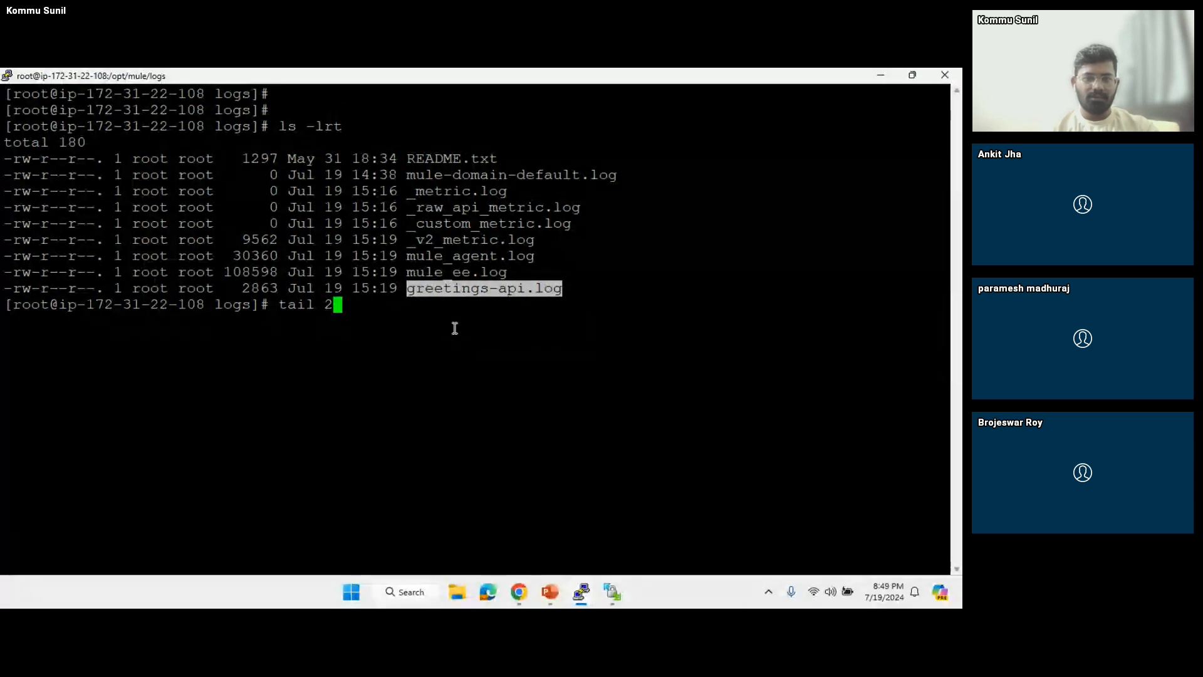
{"action": "key", "text": "BackSpace"}
{"action": "type", "text": "-200f"}
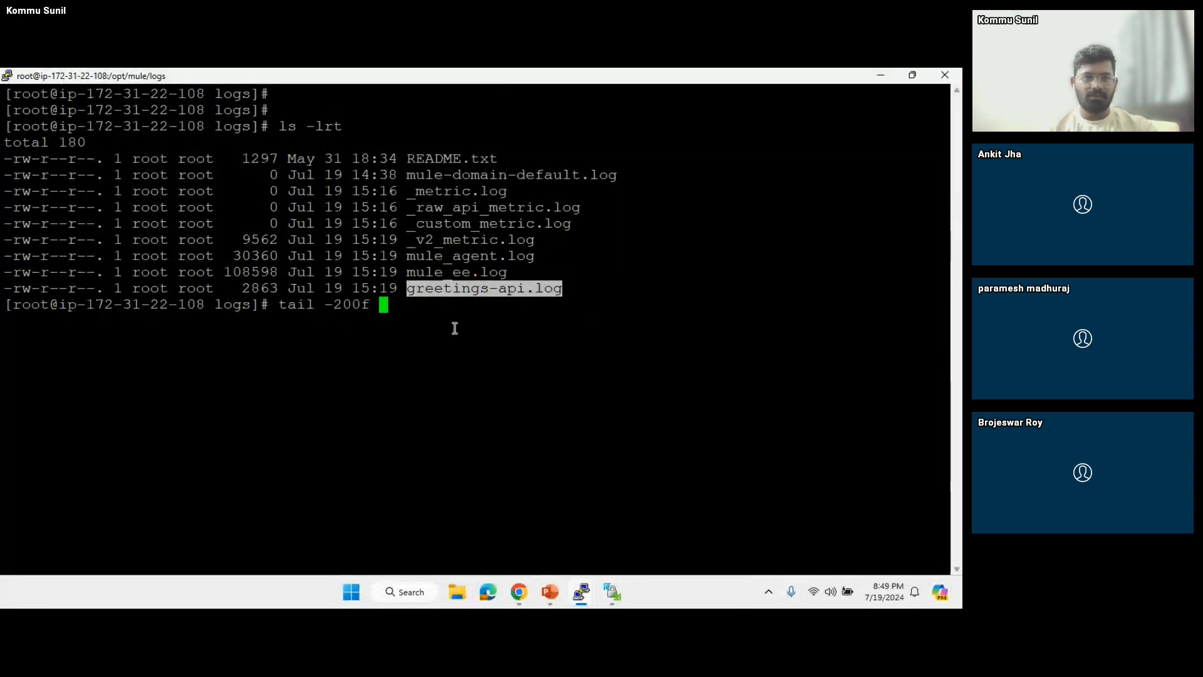
{"action": "right_click", "coordinate": [455, 329]}
{"action": "key", "text": "Return"}
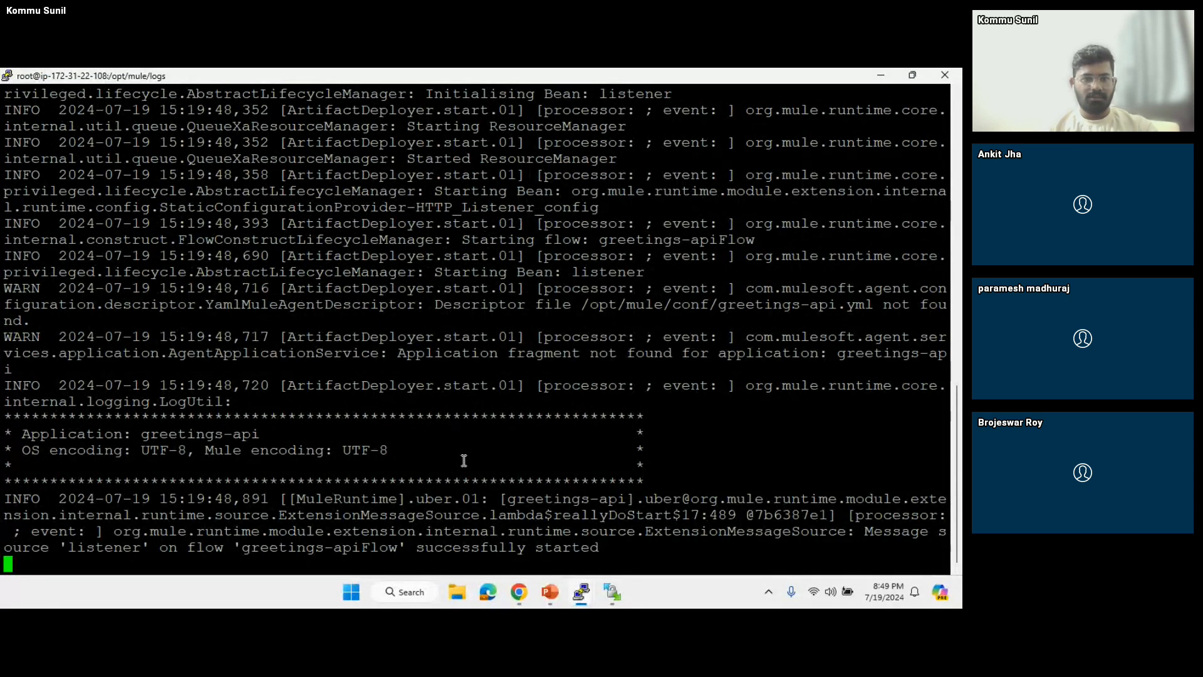
Step: Switch back to Chrome, open the greetings-api application, and look through the overview metrics on its dashboard
{"action": "mouse_move", "coordinate": [512, 592]}
{"action": "left_click", "coordinate": [445, 494]}
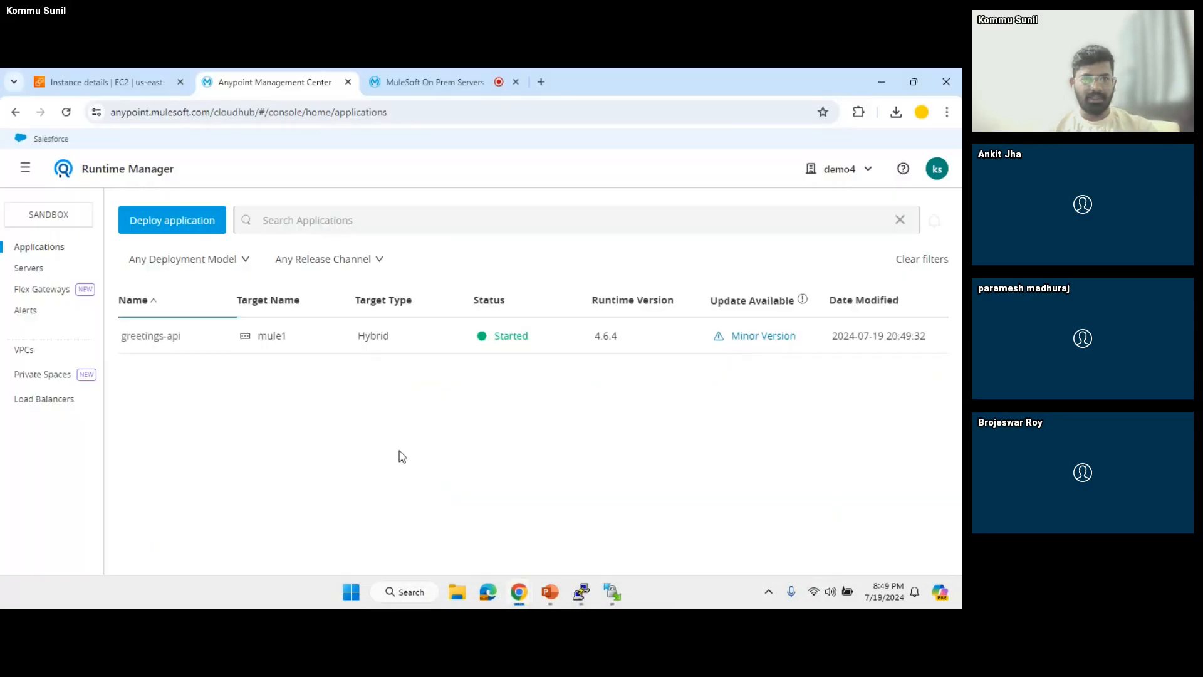
{"action": "left_click", "coordinate": [178, 339]}
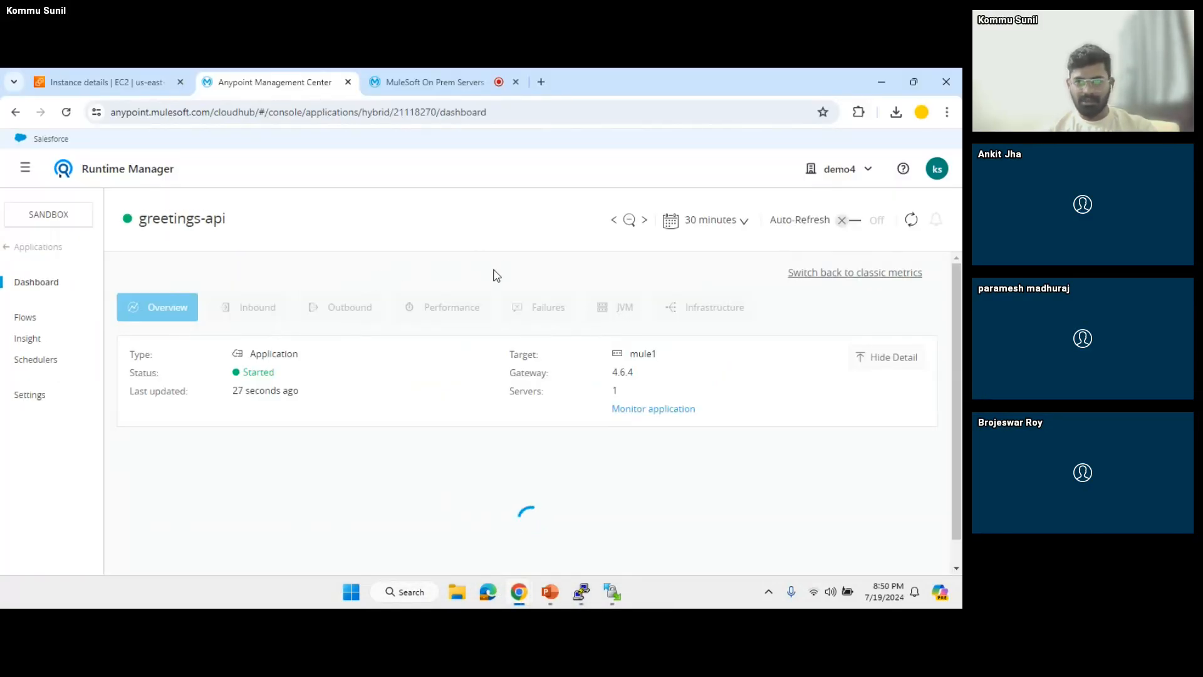
{"action": "scroll", "coordinate": [497, 280], "scroll_direction": "down", "scroll_amount": 1}
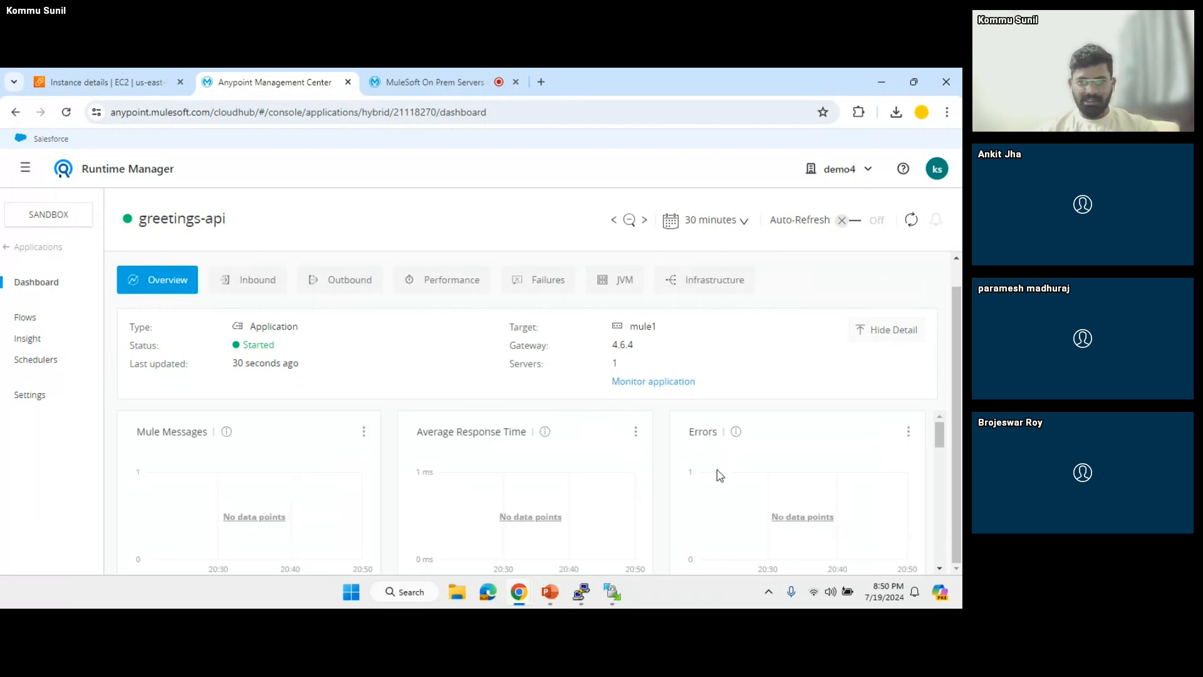
{"action": "scroll", "coordinate": [664, 463], "scroll_direction": "down", "scroll_amount": 3}
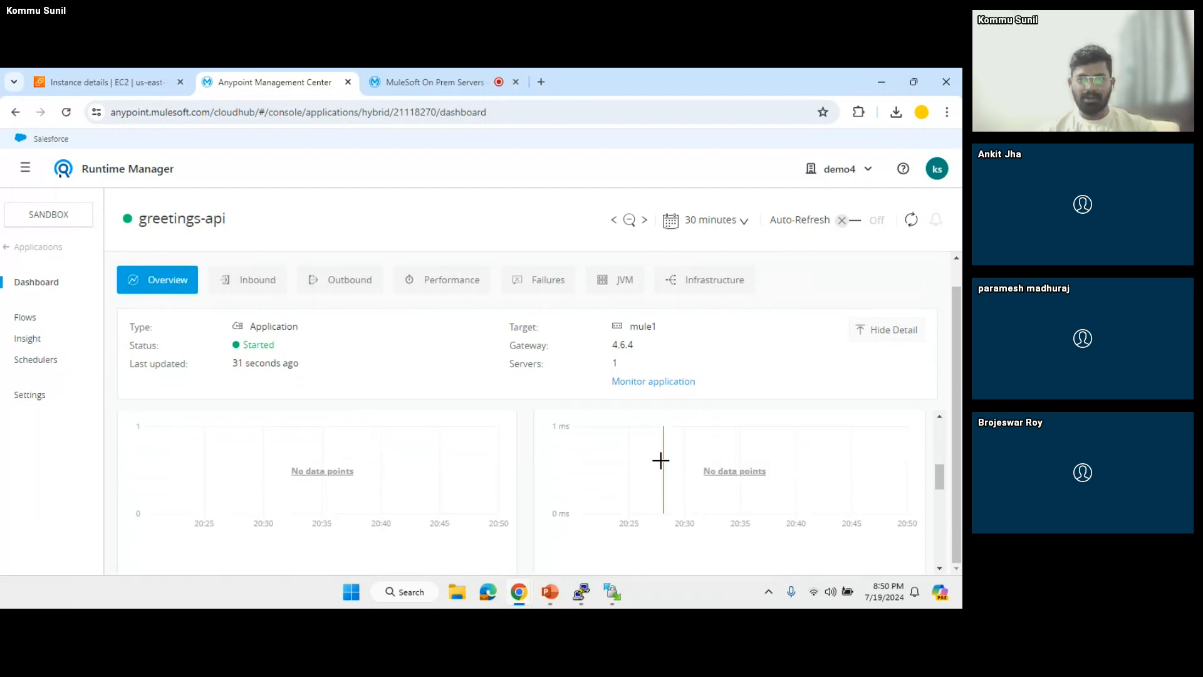
{"action": "scroll", "coordinate": [661, 461], "scroll_direction": "down", "scroll_amount": 3}
{"action": "scroll", "coordinate": [636, 476], "scroll_direction": "up", "scroll_amount": 8}
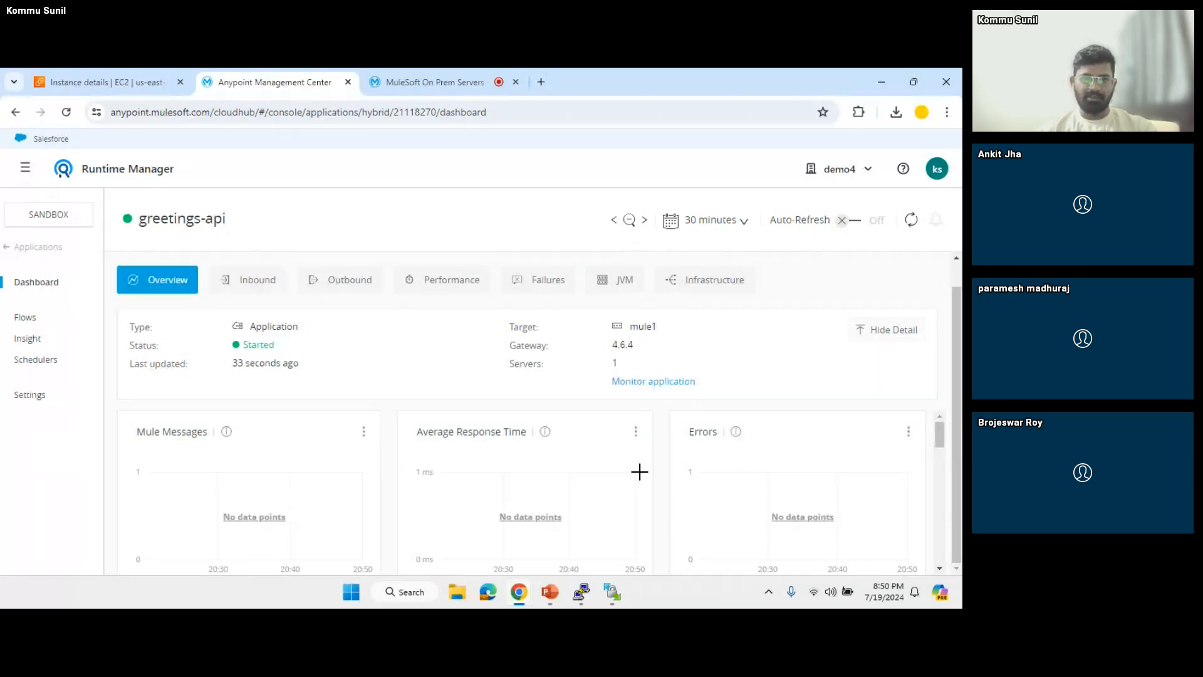
{"action": "scroll", "coordinate": [646, 471], "scroll_direction": "up", "scroll_amount": 1}
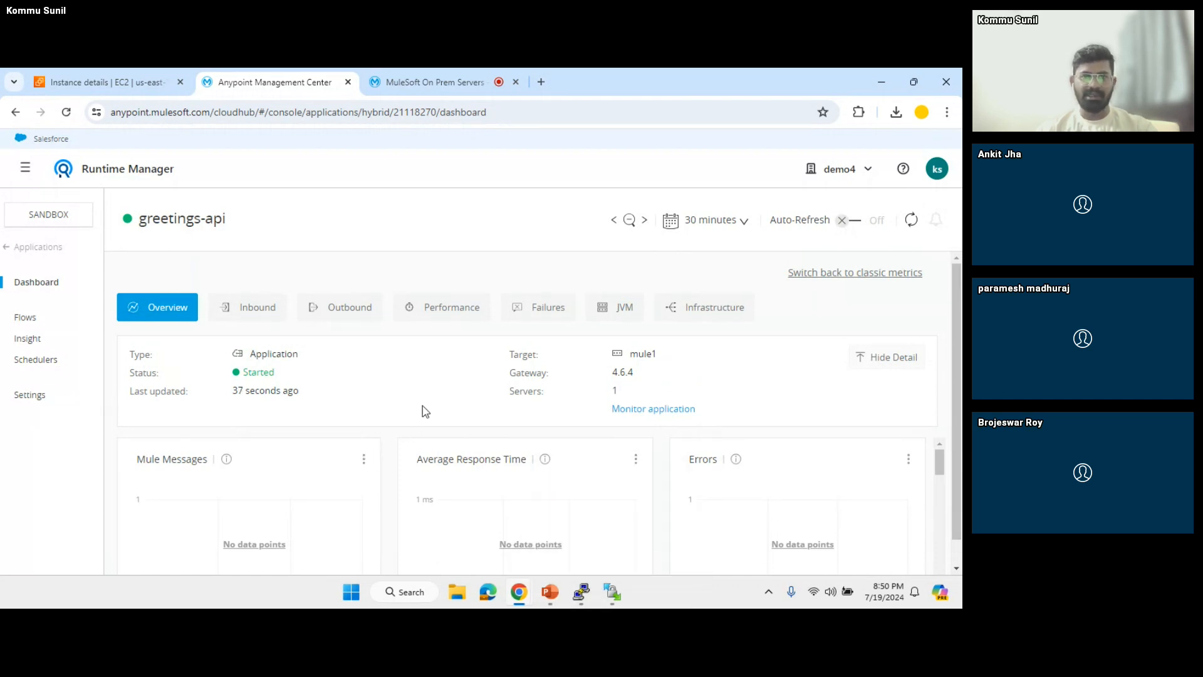
Step: Switch the greetings-api dashboard to classic metrics and look through its performance charts
{"action": "left_click", "coordinate": [842, 273]}
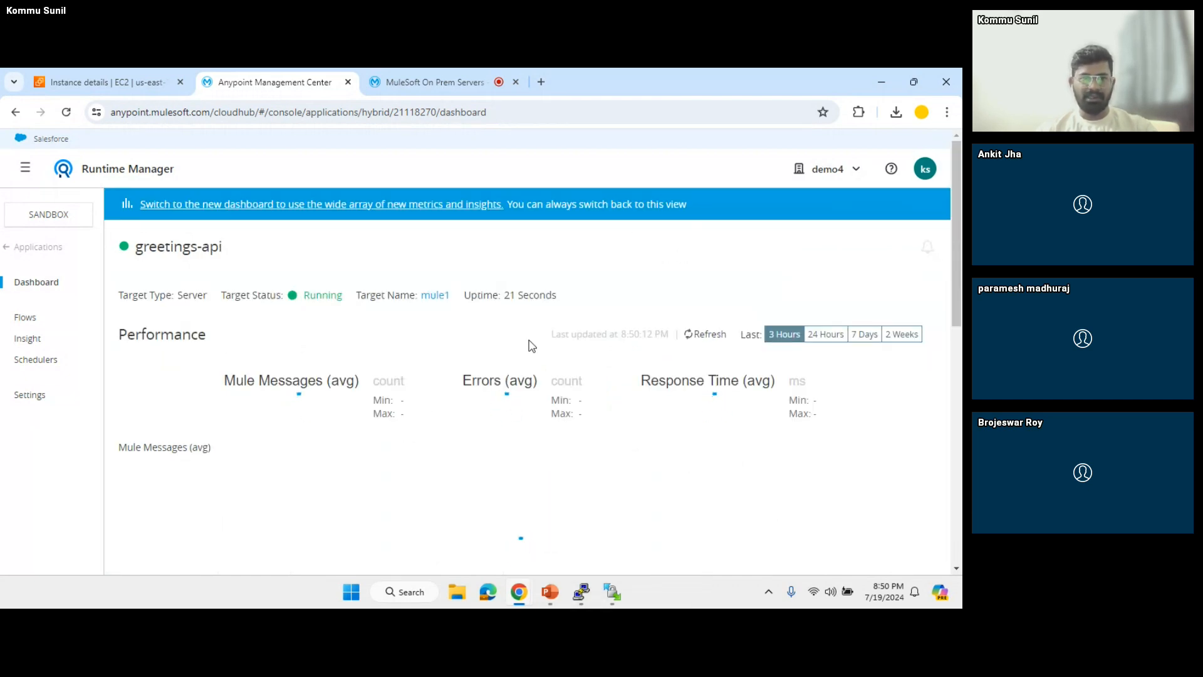
{"action": "scroll", "coordinate": [528, 401], "scroll_direction": "down", "scroll_amount": 1}
{"action": "scroll", "coordinate": [528, 401], "scroll_direction": "down", "scroll_amount": 9}
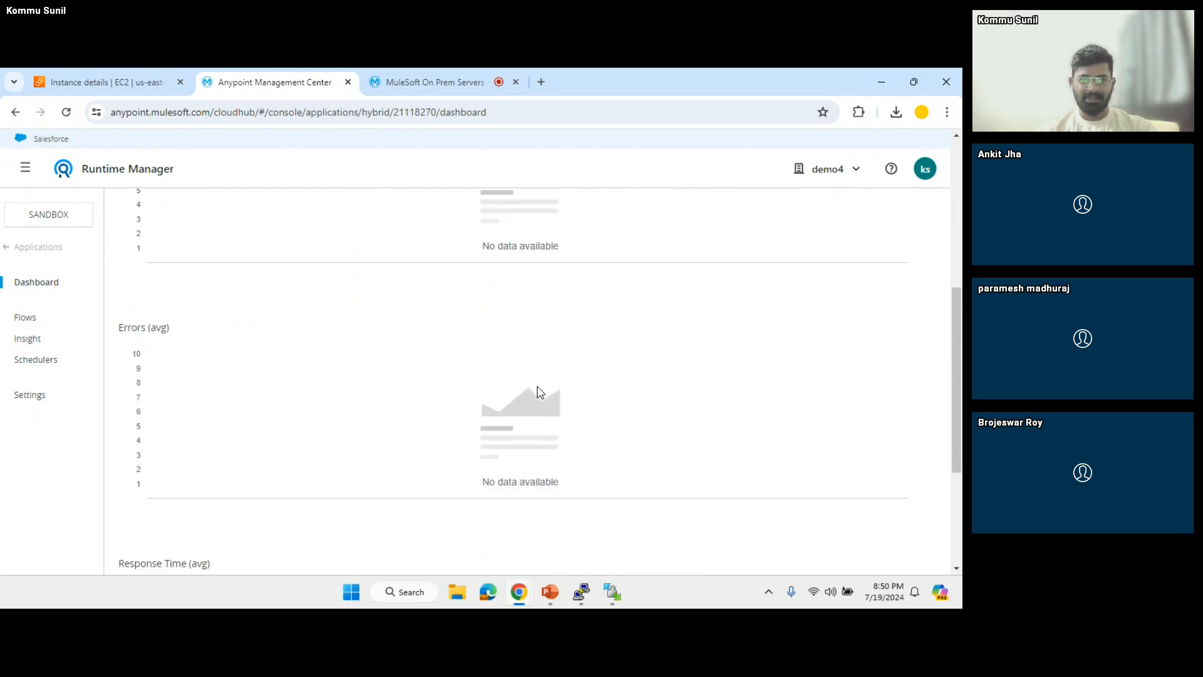
{"action": "scroll", "coordinate": [540, 392], "scroll_direction": "up", "scroll_amount": 10}
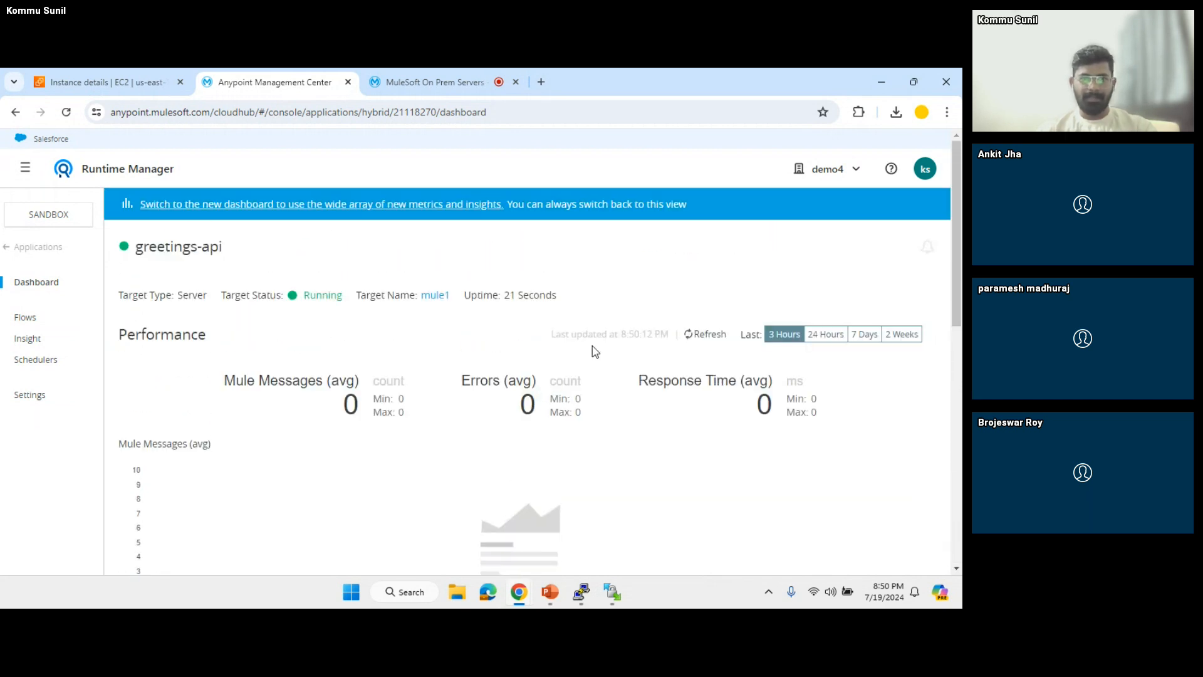
Step: Return the greetings-api dashboard to the new metrics view and display its JVM metrics
{"action": "left_click", "coordinate": [258, 205]}
{"action": "scroll", "coordinate": [404, 417], "scroll_direction": "down", "scroll_amount": 1}
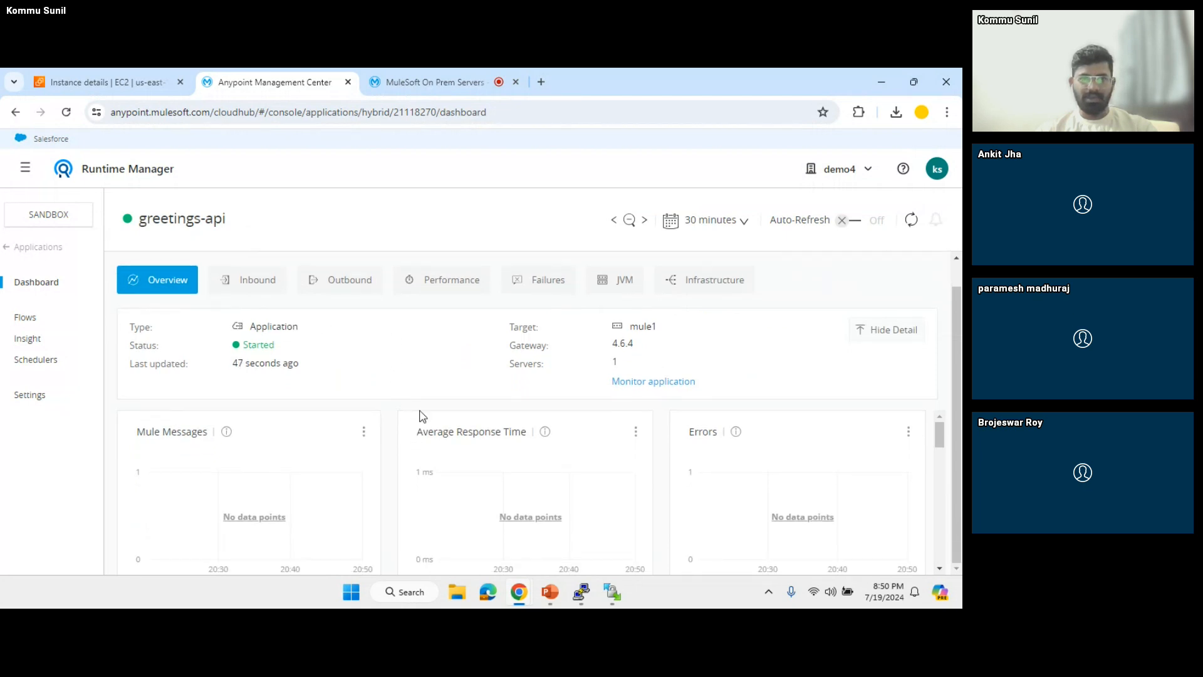
{"action": "left_click", "coordinate": [614, 280]}
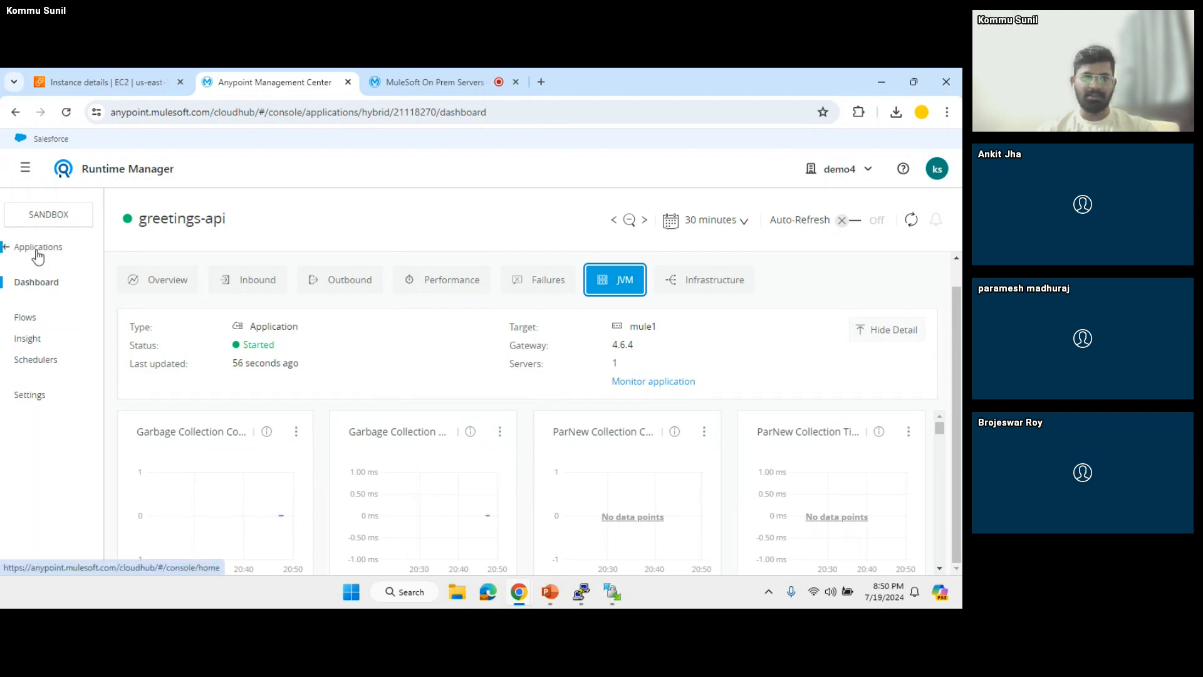
Step: View the greetings-api settings, return to the Applications list, and switch to the PowerPoint presentation
{"action": "left_click", "coordinate": [42, 402]}
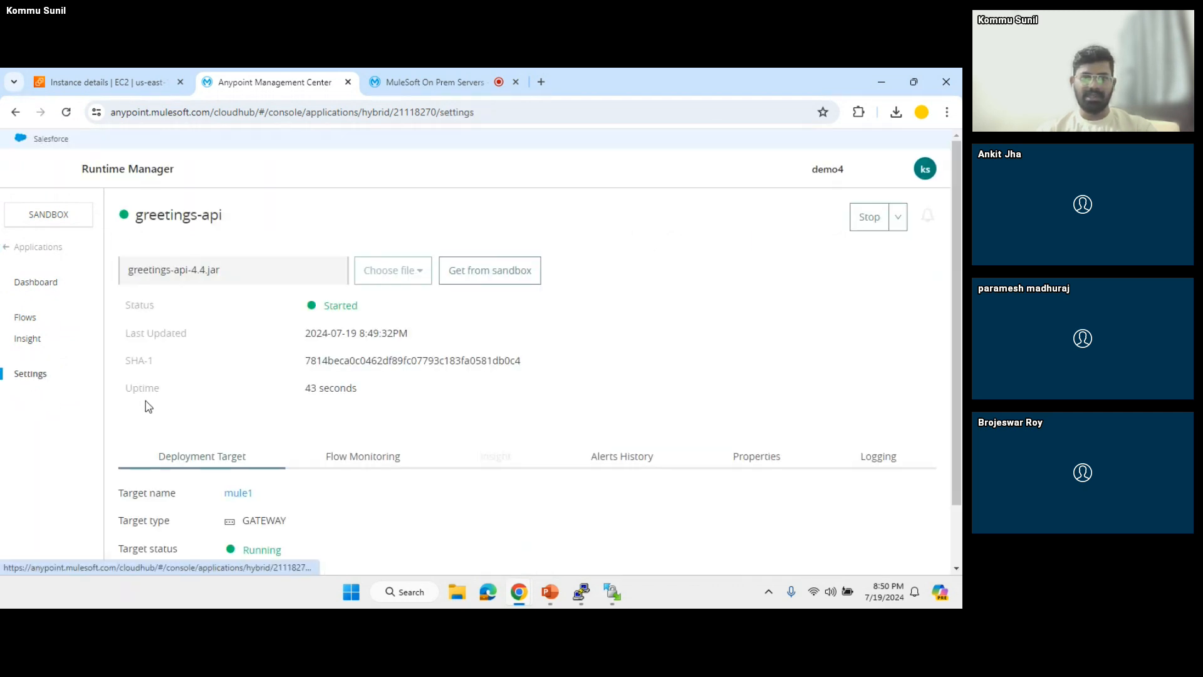
{"action": "left_click", "coordinate": [34, 248]}
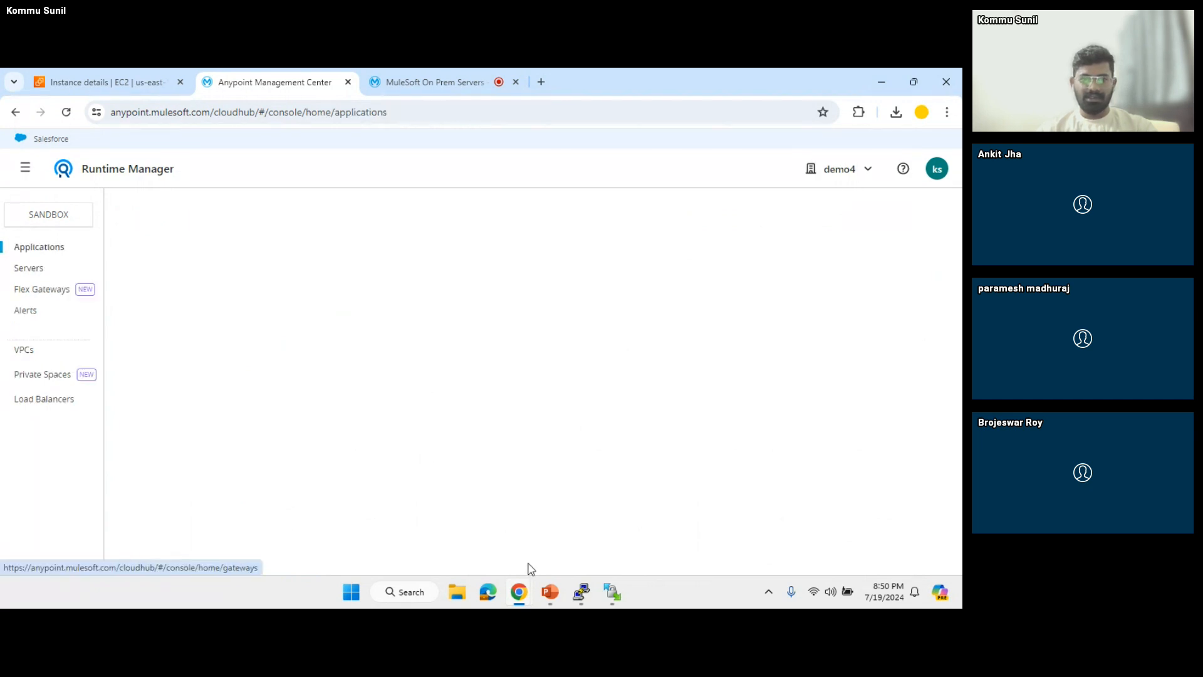
{"action": "left_click", "coordinate": [550, 593]}
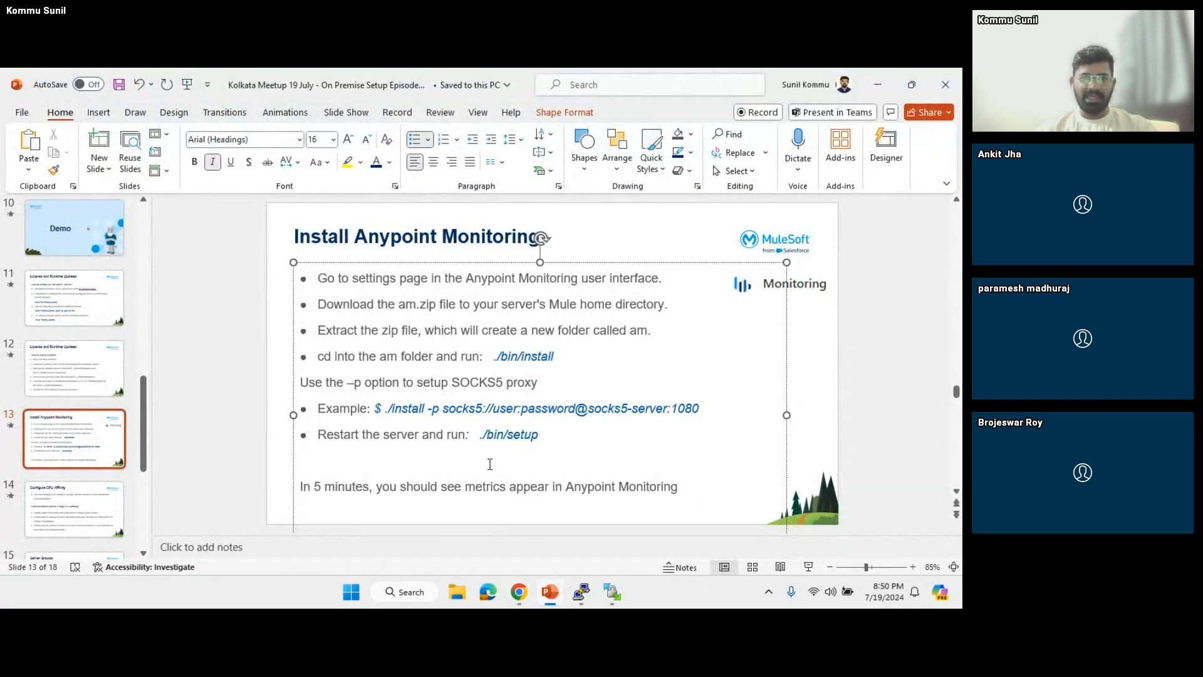